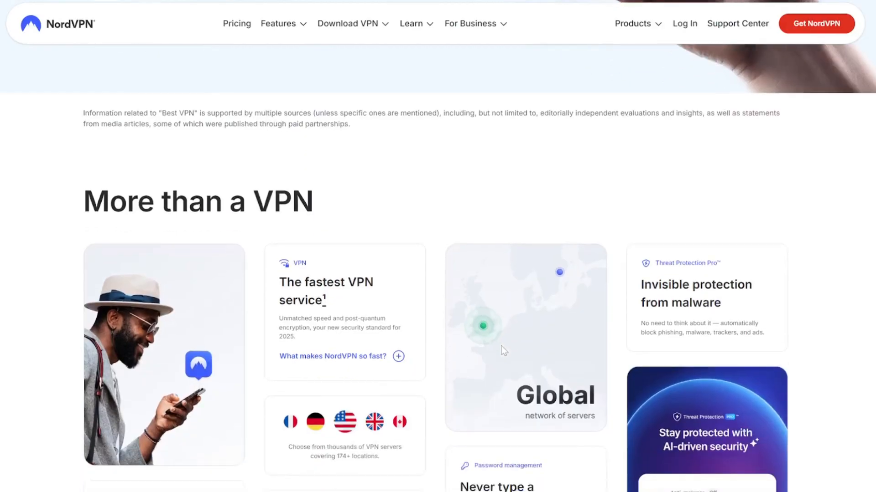
# Look through the NordVPN home page's sections on features, reasons to use a VPN, malware protection, online threats, expert reviews and supported devices.
pyautogui.scroll(-1, 501, 351)
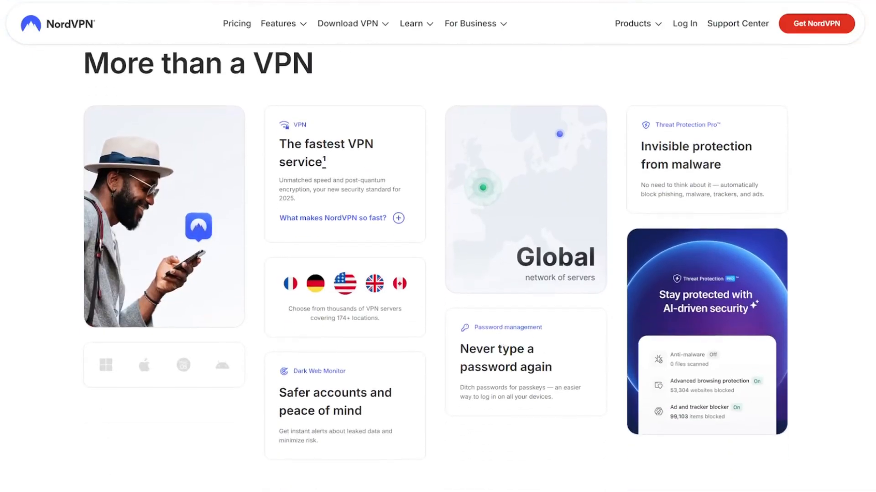
pyautogui.scroll(2, 484, 360)
pyautogui.scroll(-1, 466, 367)
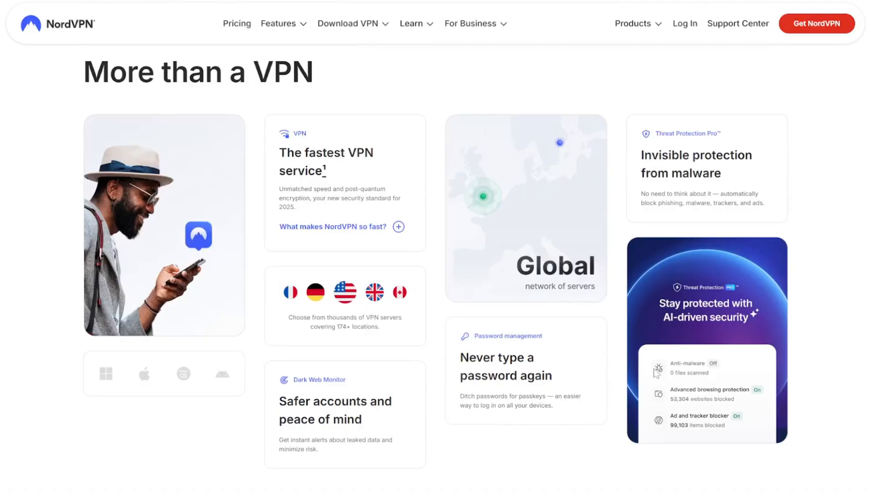
pyautogui.scroll(-9, 455, 344)
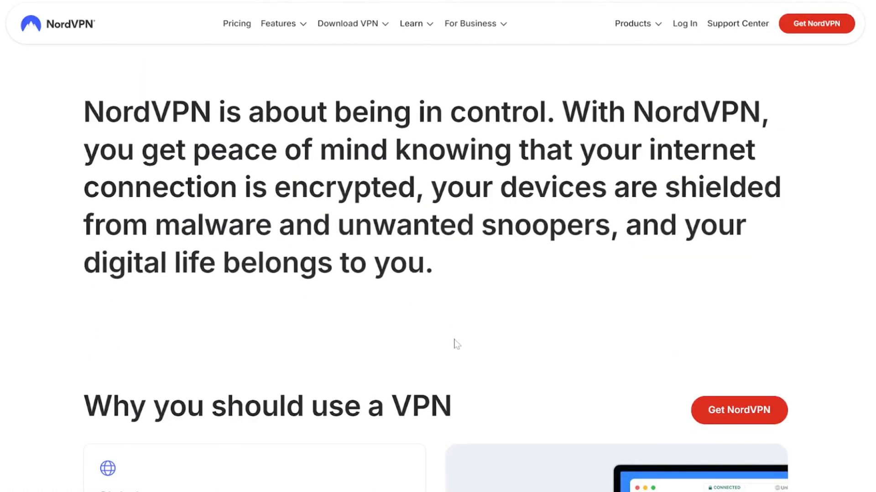
pyautogui.scroll(-4, 456, 344)
pyautogui.scroll(-3, 455, 344)
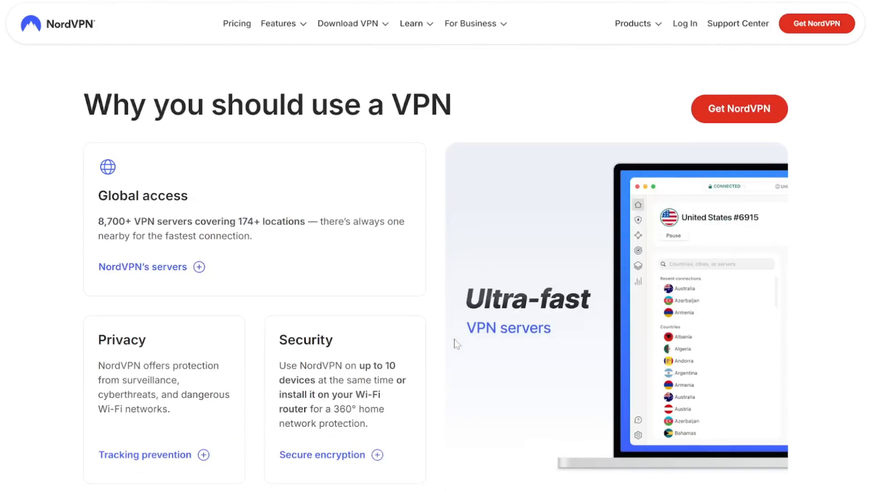
pyautogui.scroll(-9, 455, 344)
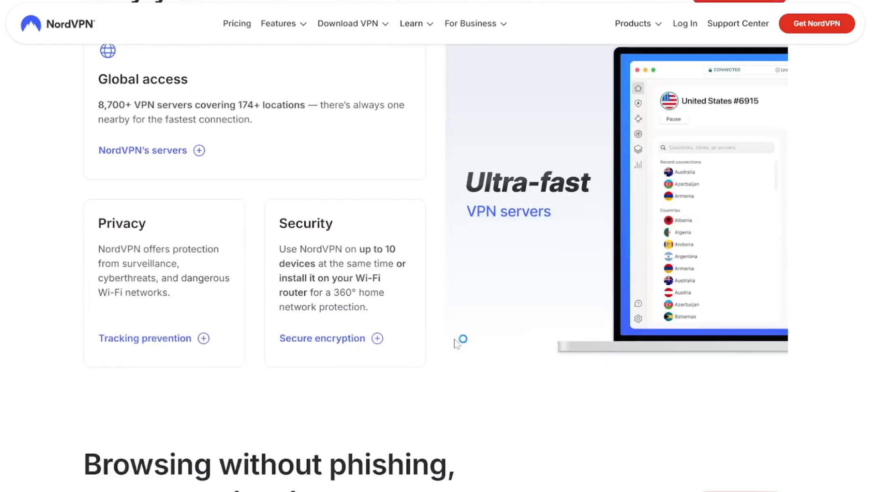
pyautogui.scroll(-1, 454, 344)
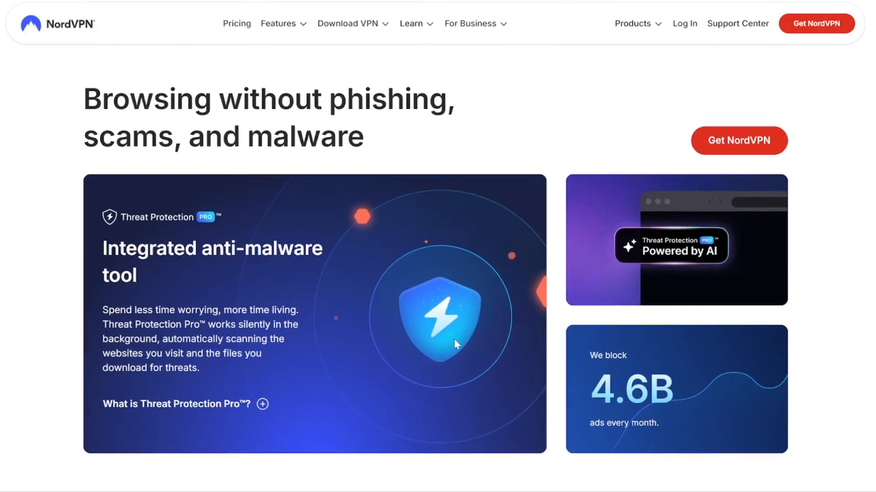
pyautogui.scroll(-10, 455, 344)
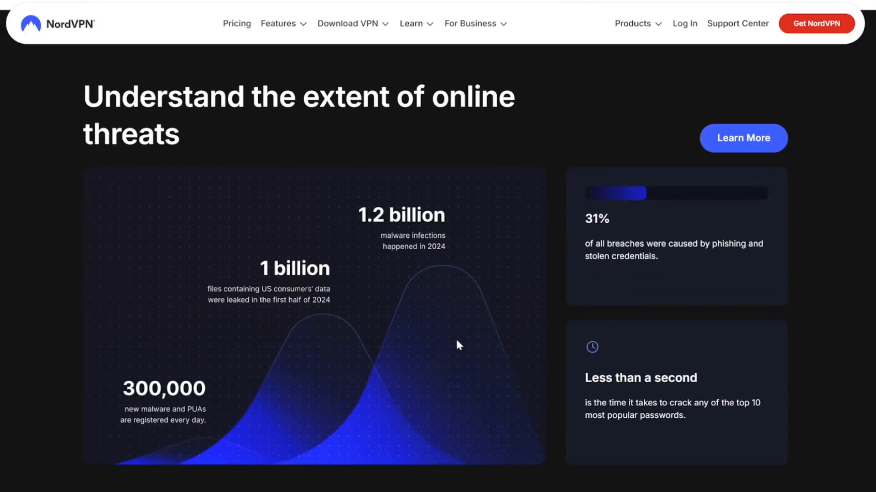
pyautogui.scroll(-10, 457, 341)
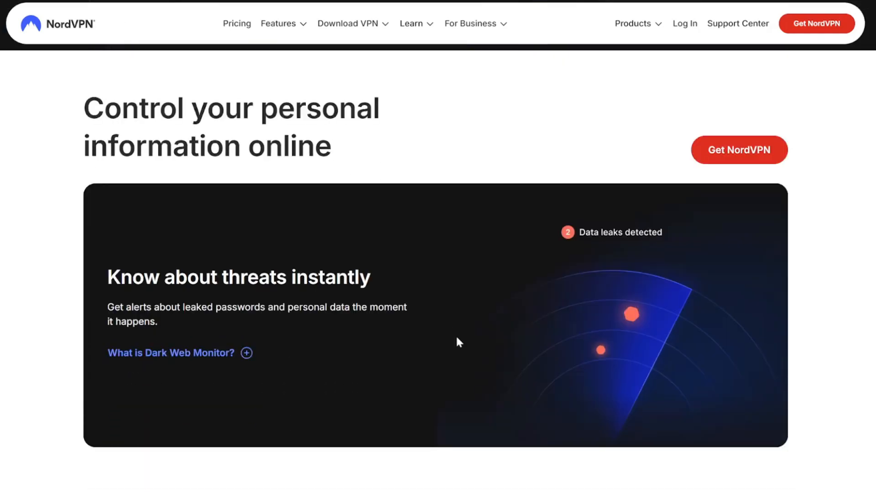
pyautogui.scroll(-9, 457, 342)
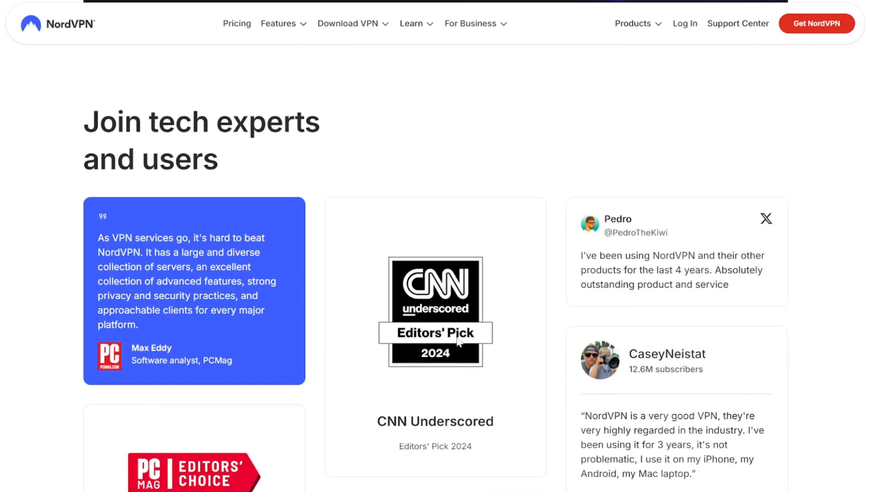
pyautogui.scroll(-10, 458, 341)
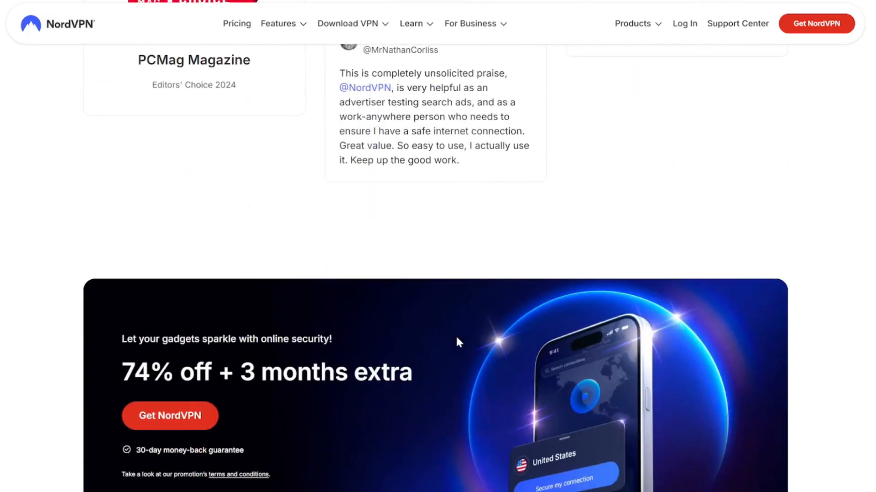
pyautogui.scroll(-3, 457, 342)
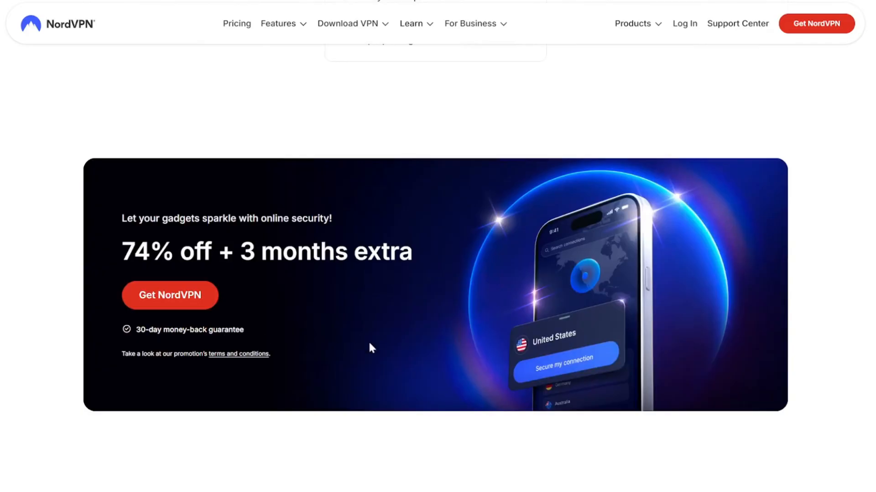
pyautogui.scroll(-10, 369, 341)
pyautogui.scroll(-1, 369, 342)
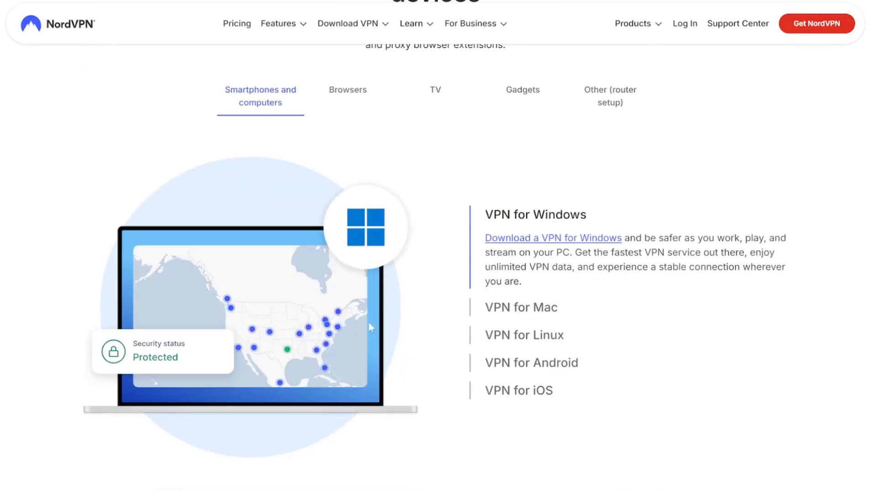
# View the VPN options for TVs and routers, plus the VPN definition and frequently asked questions.
pyautogui.click(435, 105)
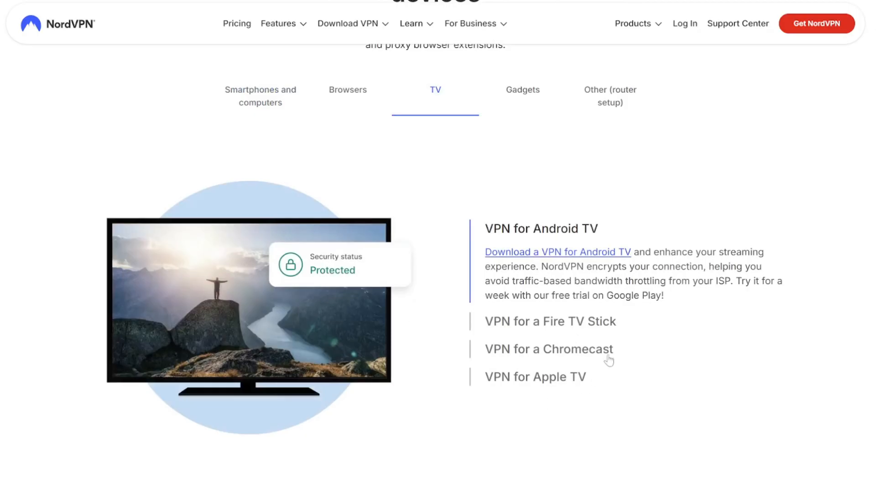
pyautogui.click(621, 94)
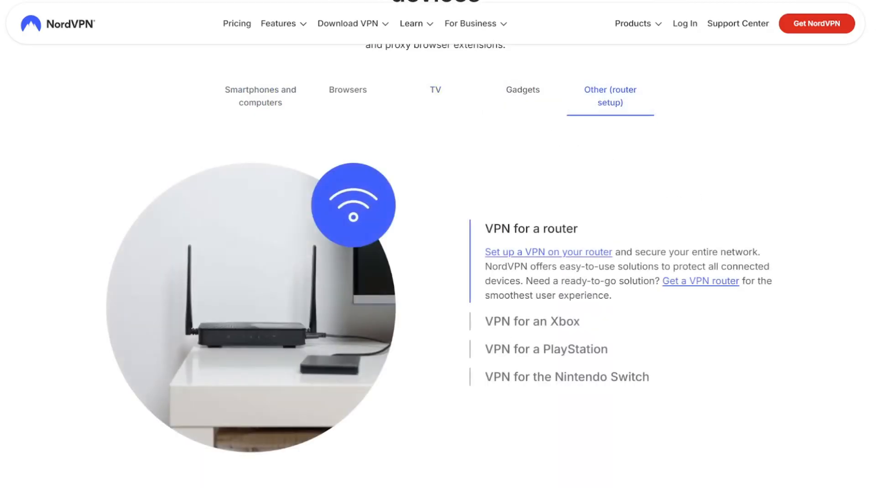
pyautogui.click(439, 96)
pyautogui.scroll(-9, 263, 358)
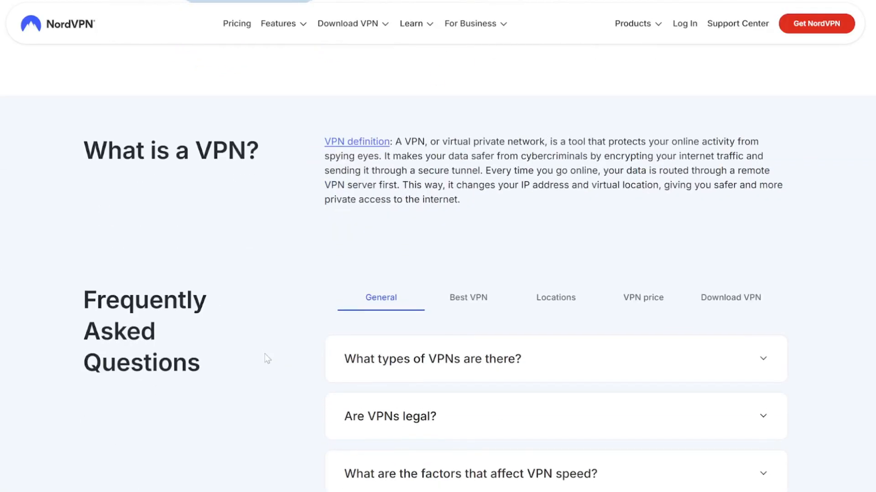
pyautogui.scroll(1, 266, 358)
pyautogui.click(80, 25)
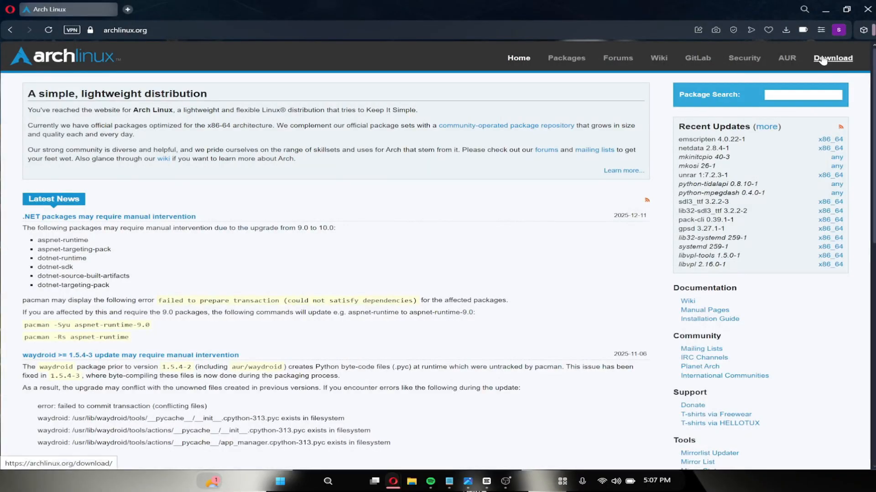
# Download archlinux-2025.12.01-x86_64.iso from an HTTP mirror listed on the Arch Linux downloads page.
pyautogui.click(833, 58)
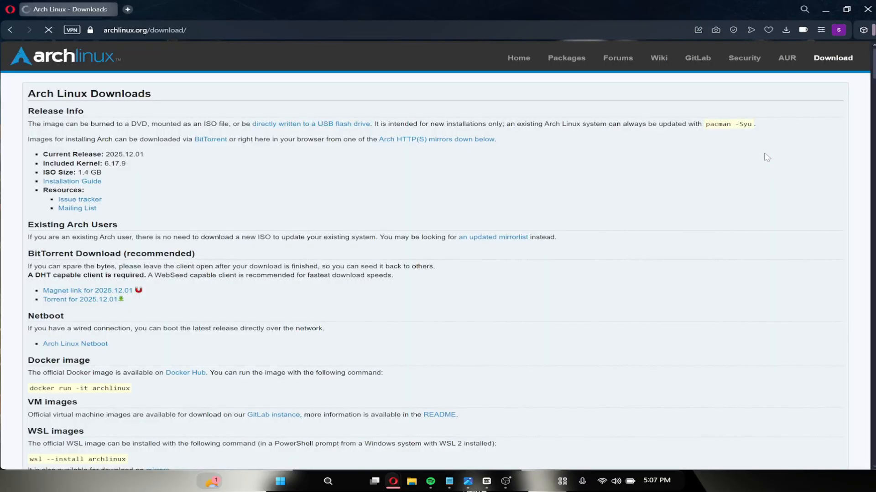
pyautogui.scroll(-5, 362, 154)
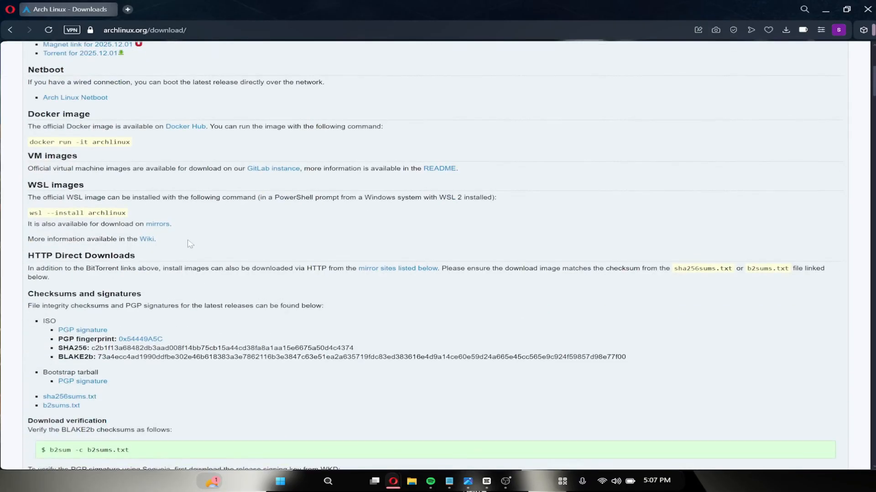
pyautogui.scroll(-6, 68, 294)
pyautogui.click(67, 293)
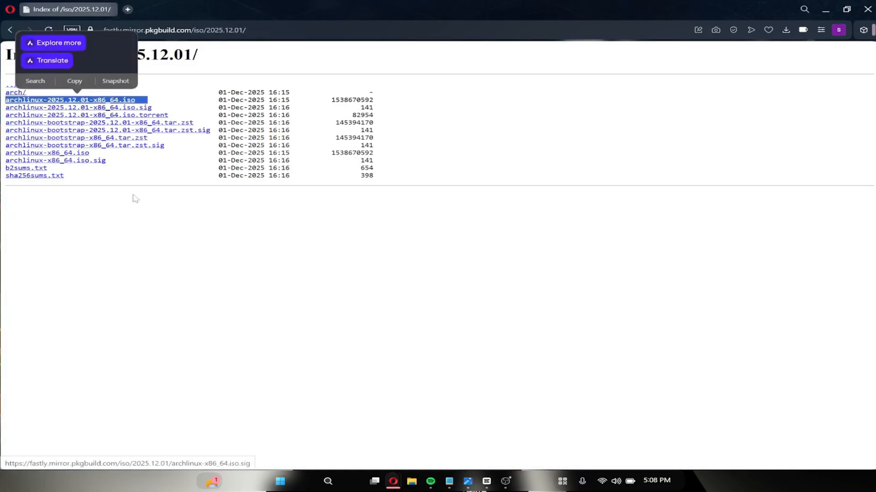
pyautogui.click(104, 100)
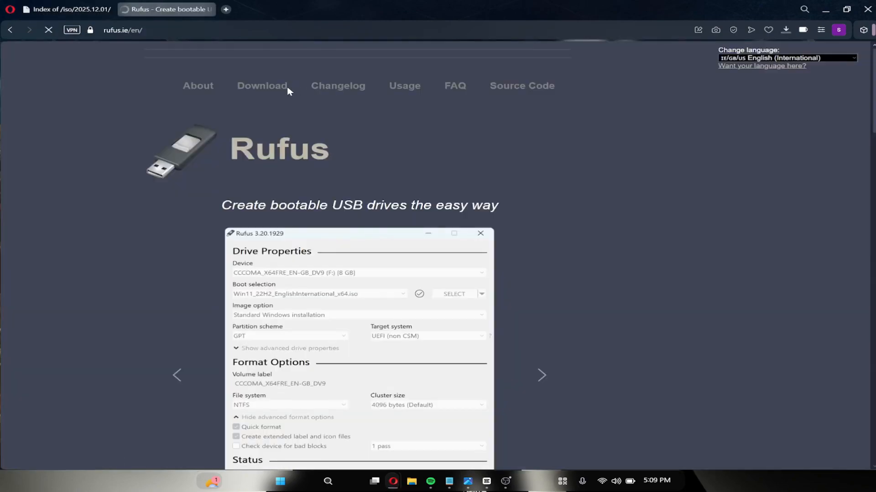
# Download the standard Windows x64 release rufus-4.11.exe from the Rufus site and save it in Downloads.
pyautogui.click(270, 88)
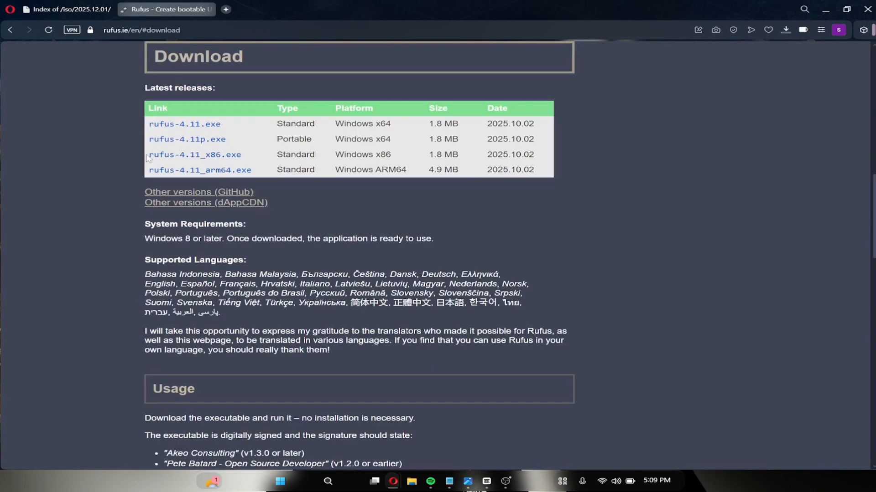
pyautogui.click(152, 123)
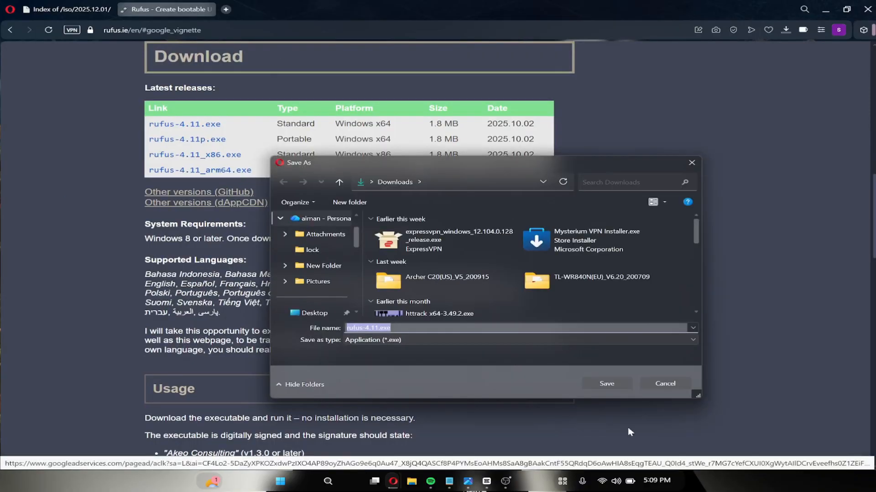
pyautogui.click(606, 383)
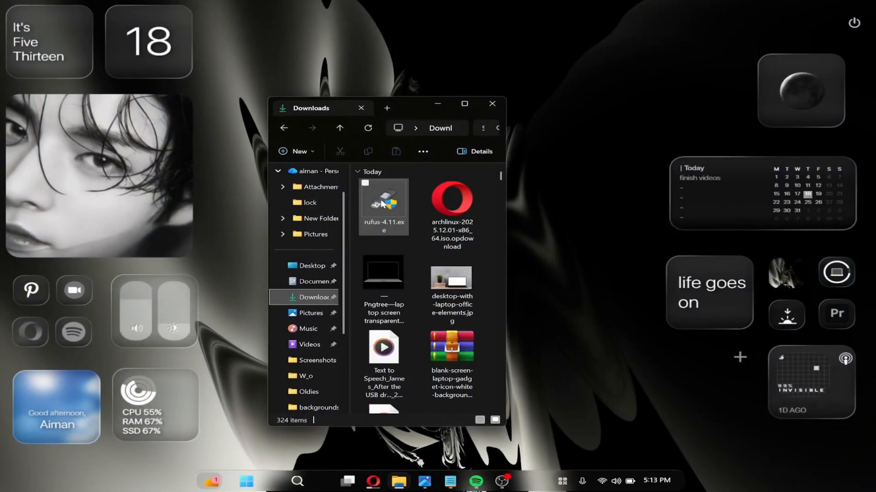
# Launch Rufus from Downloads, choose the 16 GB ARCH_202501 (D:) drive and load archlinux-2025.01.01-x86_64.iso as the boot image.
pyautogui.doubleClick(382, 202)
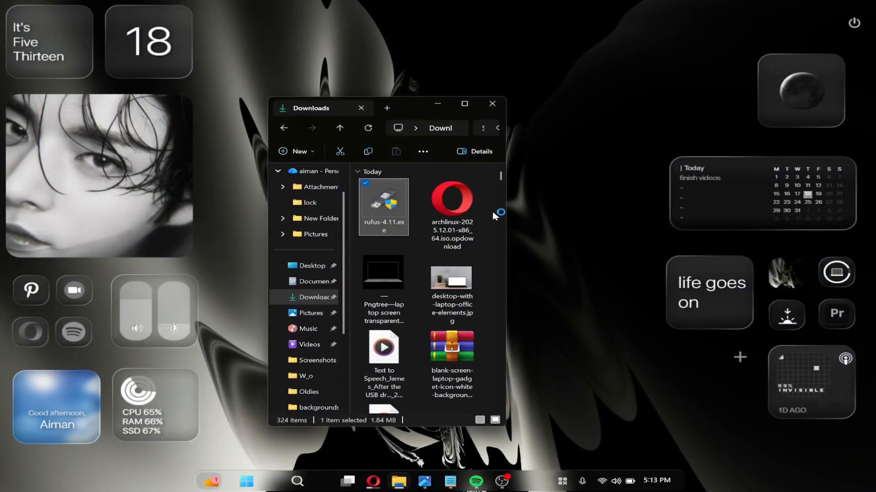
pyautogui.click(439, 96)
pyautogui.click(403, 96)
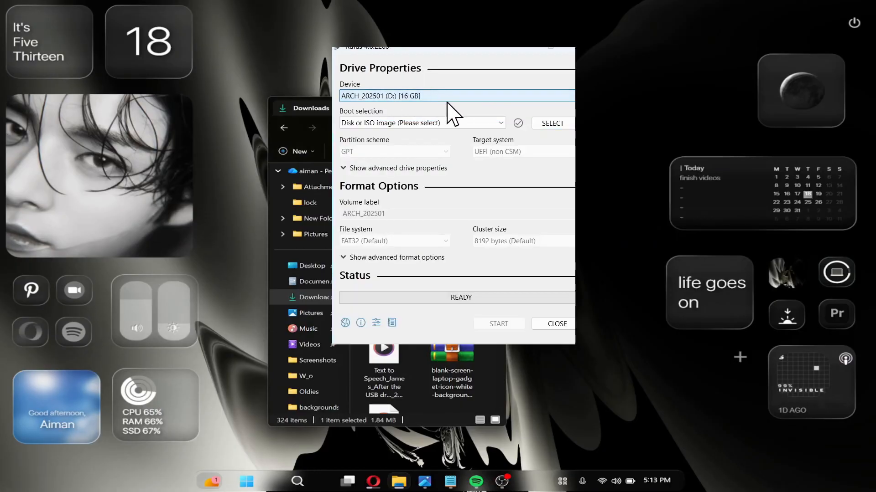
pyautogui.click(553, 124)
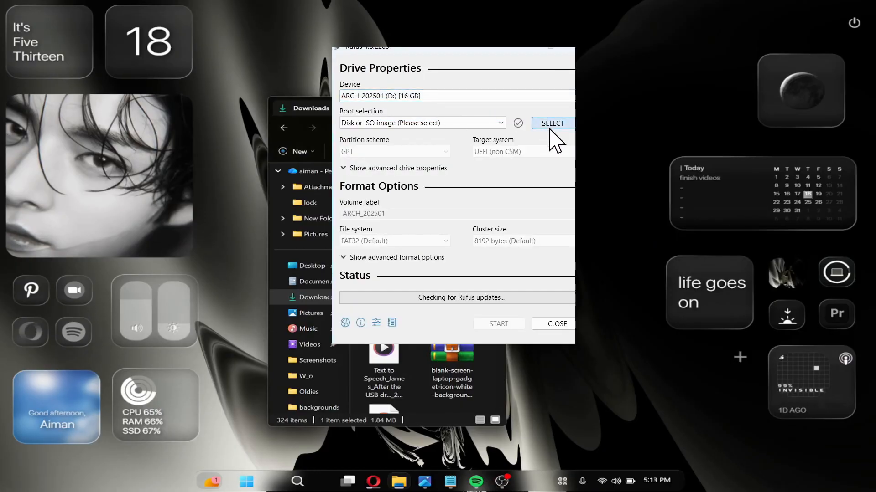
pyautogui.doubleClick(362, 211)
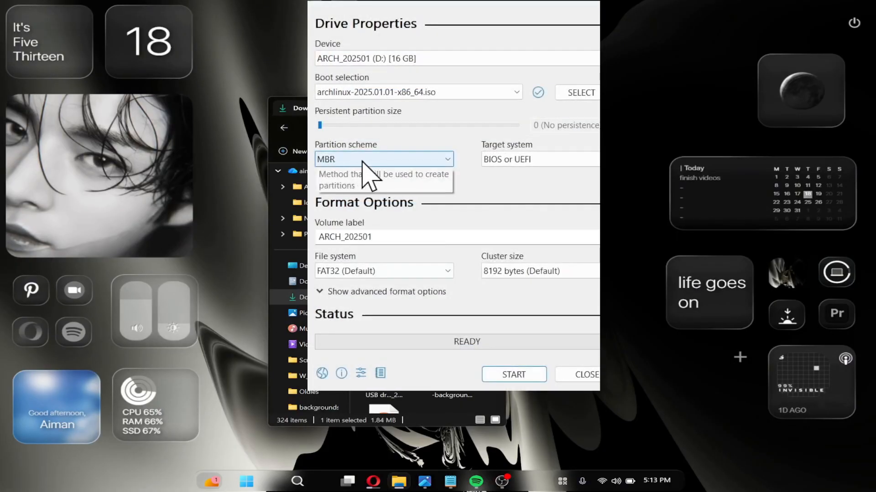
# Set the partition scheme to GPT and start writing the USB drive in ISO Image mode, accepting the erasure of its data.
pyautogui.click(396, 161)
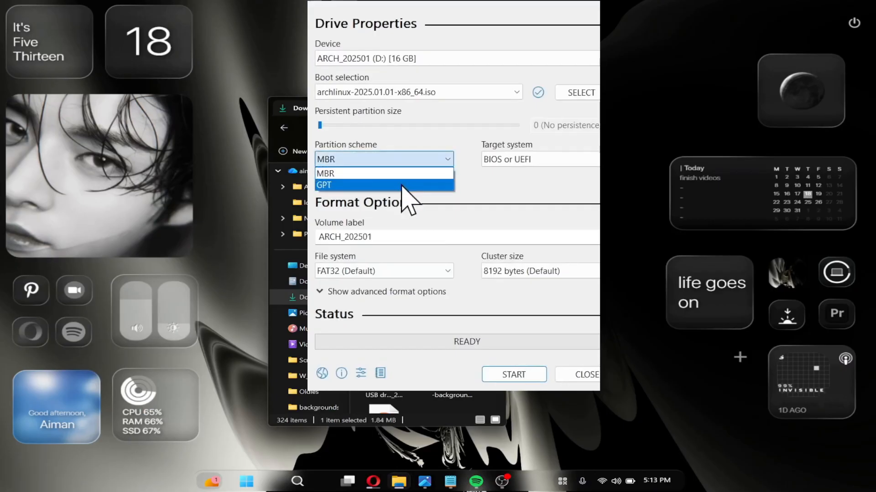
pyautogui.click(402, 186)
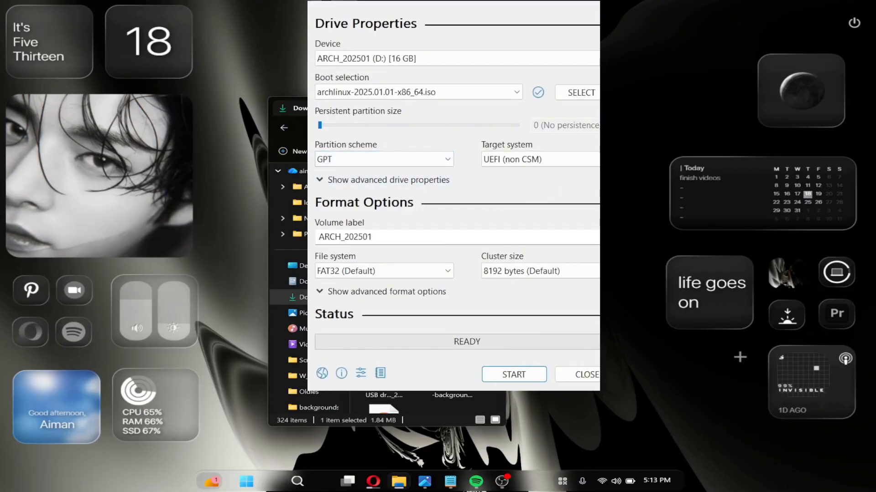
pyautogui.click(513, 375)
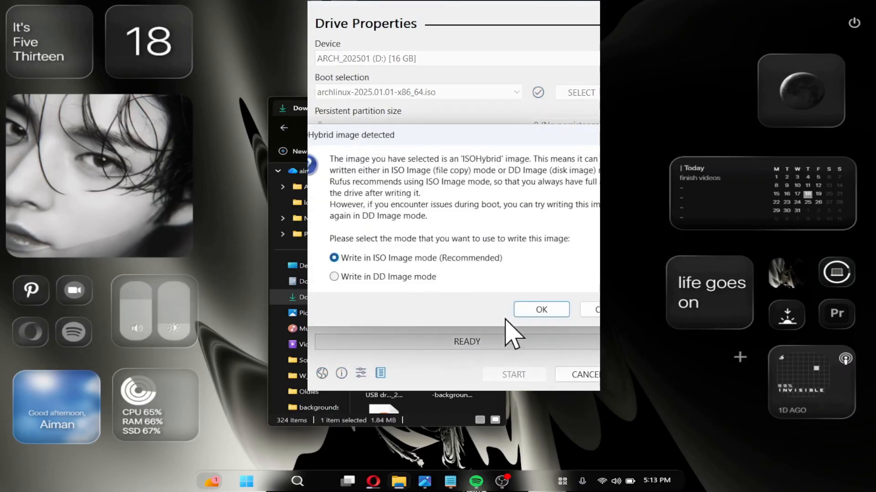
pyautogui.click(553, 313)
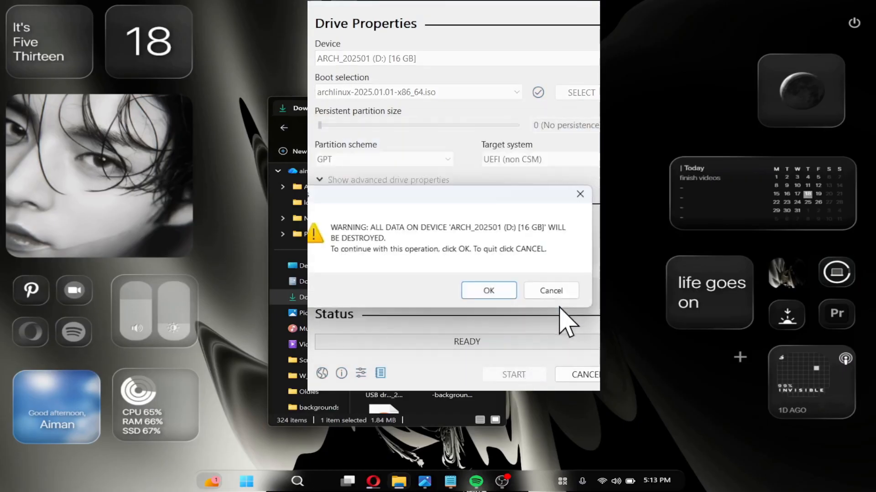
pyautogui.click(477, 289)
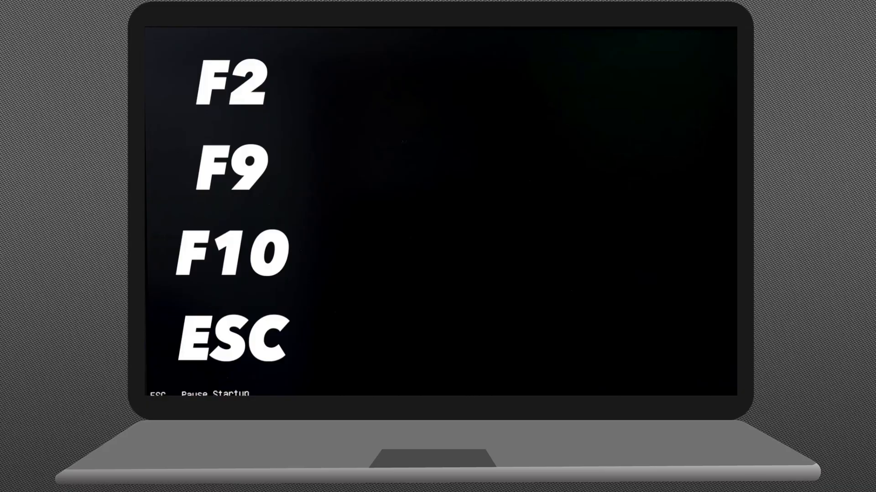
# Enter BIOS Setup from the laptop's startup menu and go to the USB Boot setting in the boot options.
pyautogui.press('Escape')
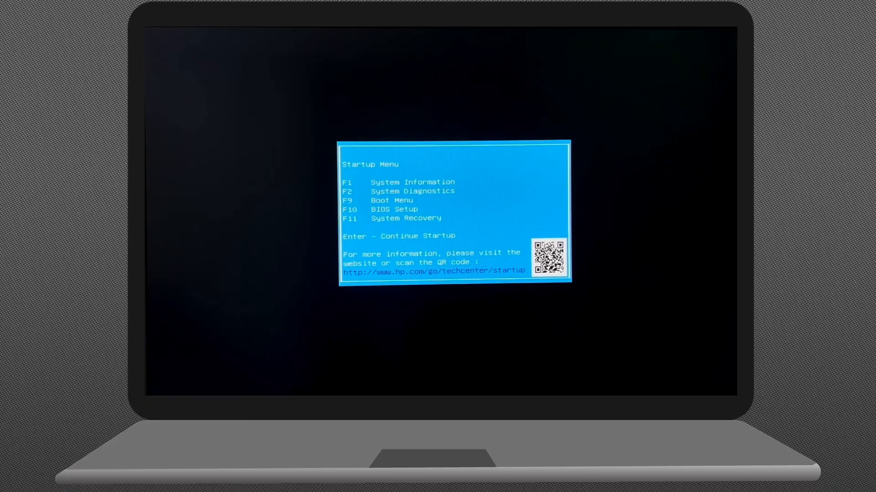
pyautogui.press('F10')
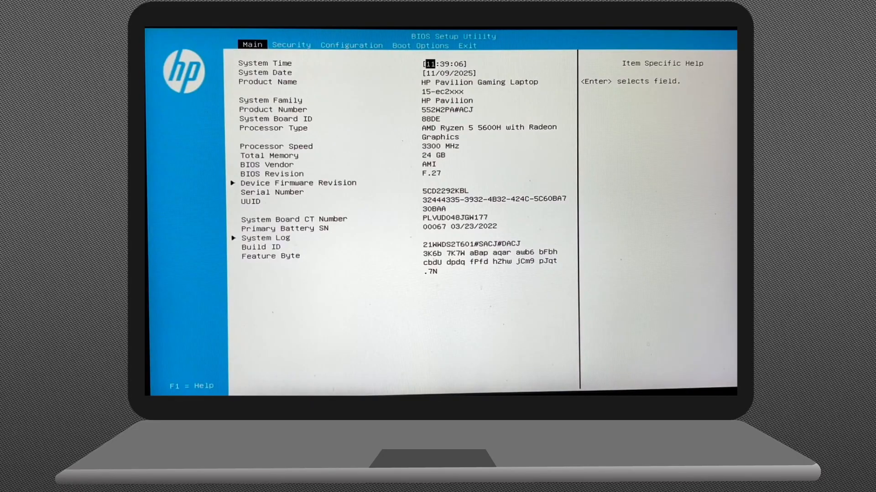
pyautogui.press('Right')
pyautogui.press('Right')
pyautogui.press('Right')
pyautogui.press('Down')
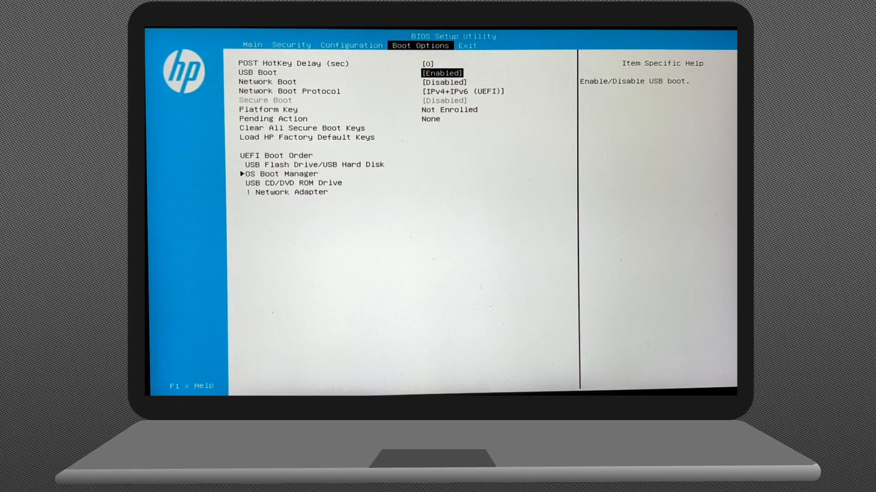
# Set USB Boot to Enabled in the BIOS boot options.
pyautogui.press('Return')
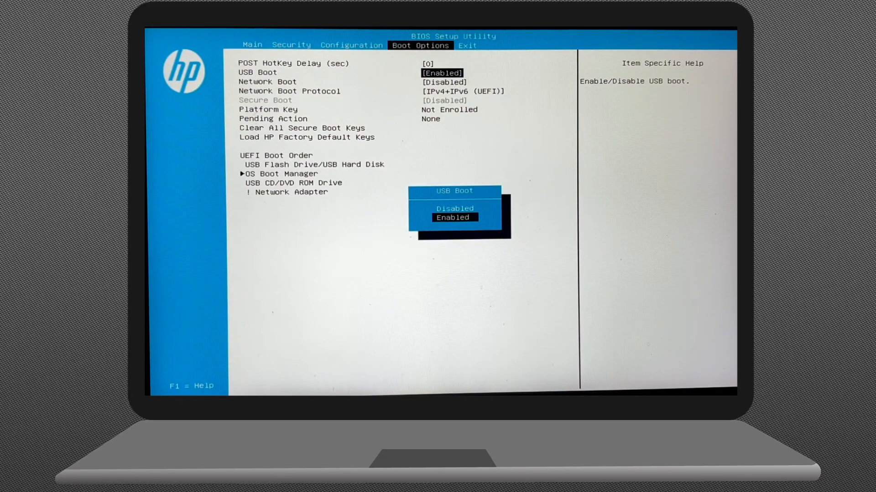
pyautogui.press('Up')
pyautogui.press('Down')
pyautogui.press('Return')
# Clear all Secure Boot keys in the boot options and dismiss the notice.
pyautogui.press('Down')
pyautogui.press('Down')
pyautogui.press('Down')
pyautogui.press('Return')
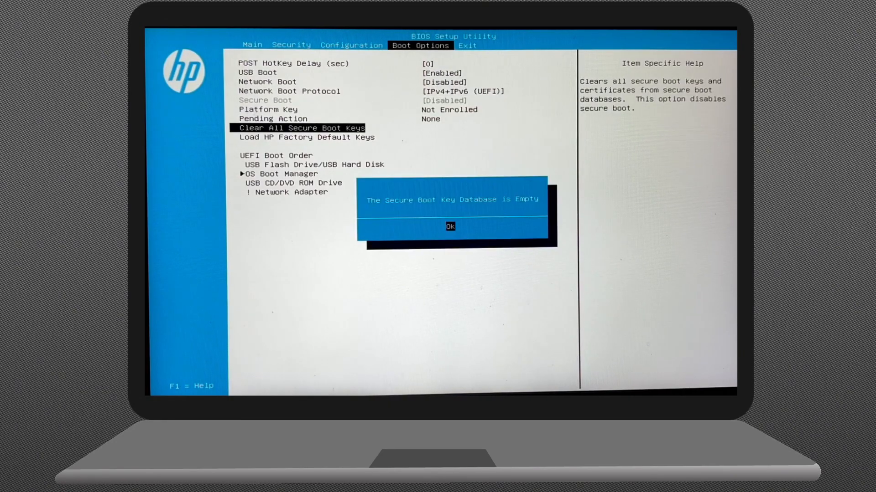
pyautogui.press('Return')
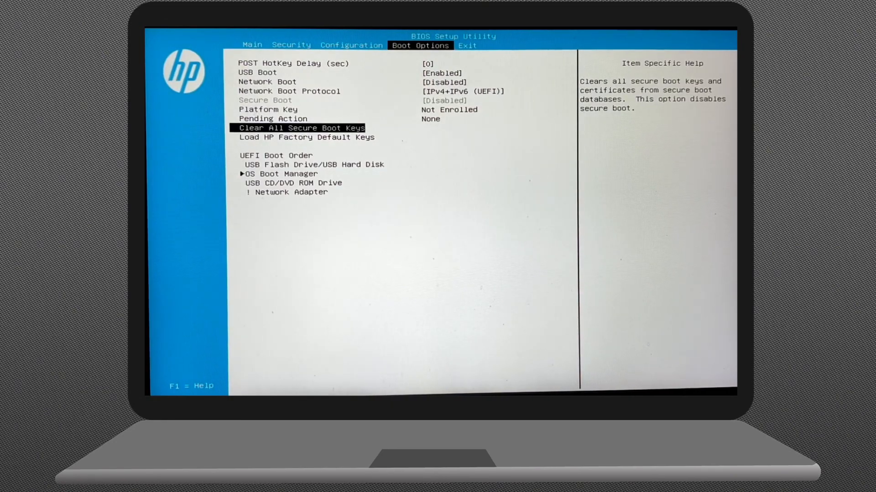
# Move USB Flash Drive/USB Hard Disk to first place in the UEFI Boot Order, above OS Boot Manager.
pyautogui.press('Down')
pyautogui.press('Down')
pyautogui.press('F5')
pyautogui.press('F5')
pyautogui.press('F5')
pyautogui.press('F6')
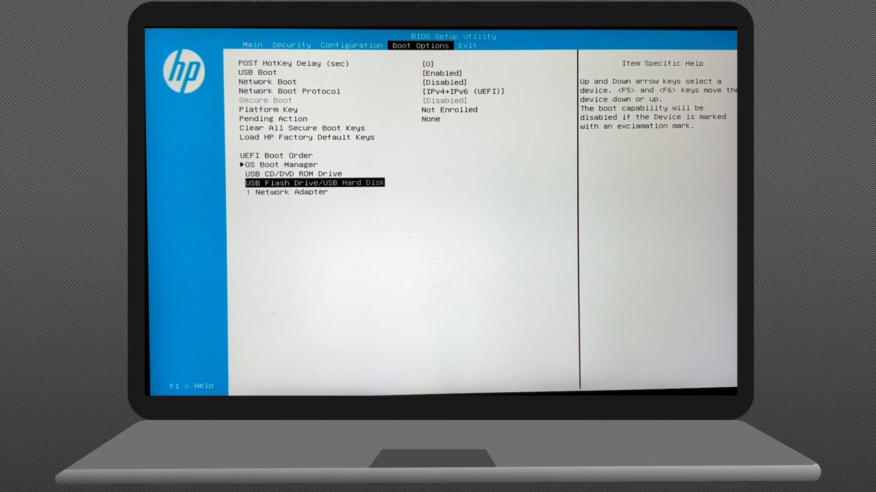
pyautogui.press('F6')
pyautogui.press('F6')
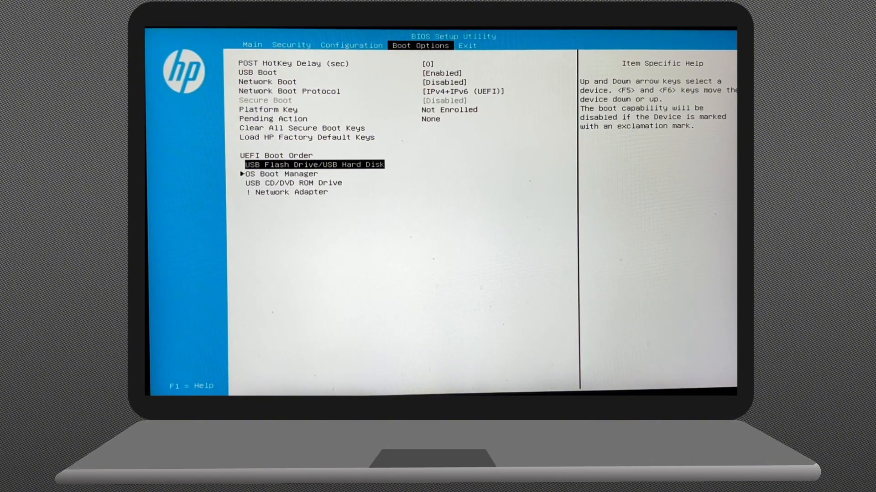
pyautogui.press('Down')
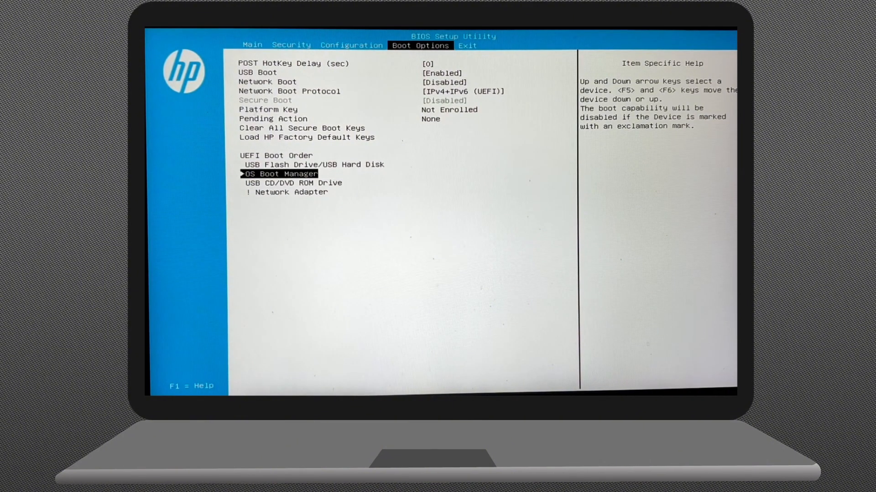
# Save the BIOS changes, restart, and boot the Arch Linux install medium (x86_64, UEFI).
pyautogui.press('F10')
pyautogui.press('Return')
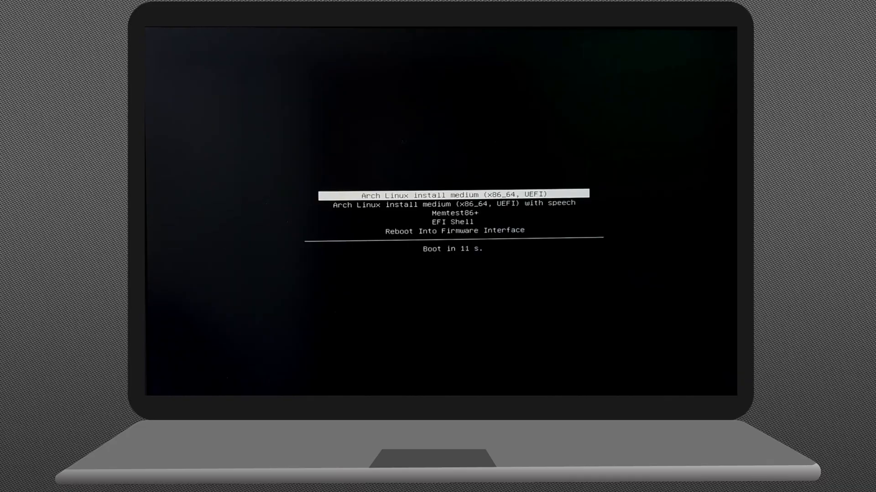
pyautogui.press('Return')
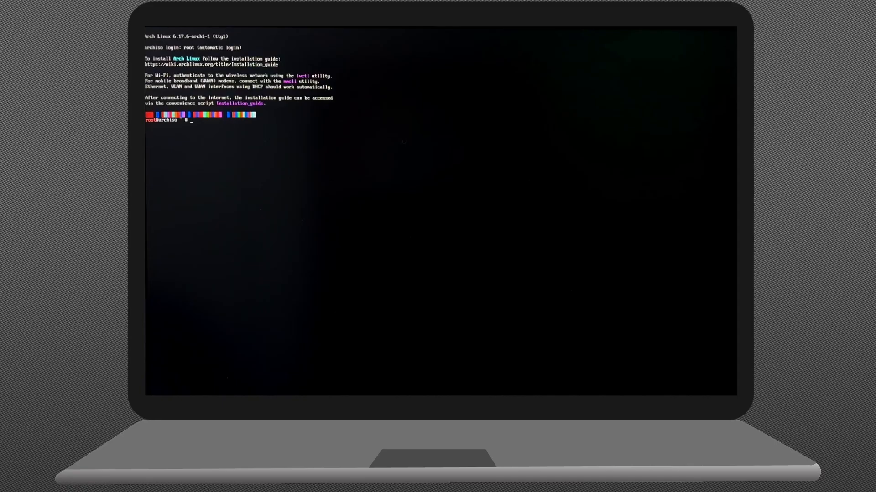
# Set the console font to ter-132n and run a five-packet ping of google.com.
pyautogui.write('setfont ter-132n')
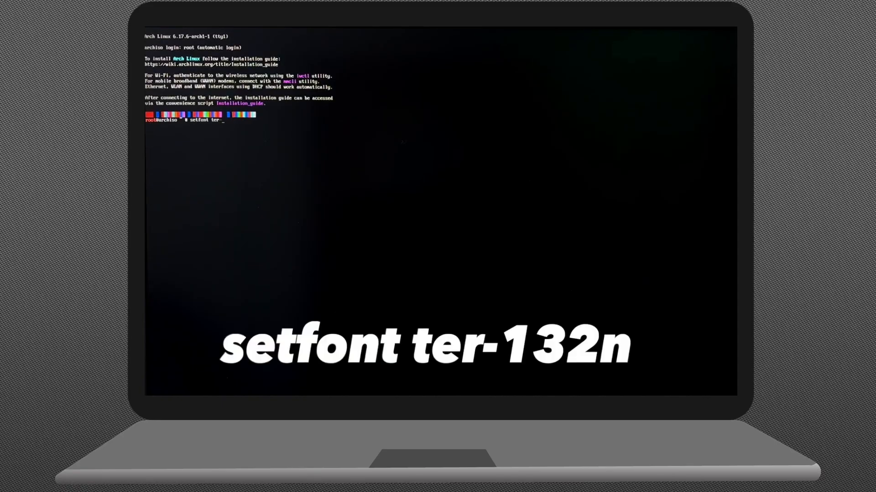
pyautogui.press('Return')
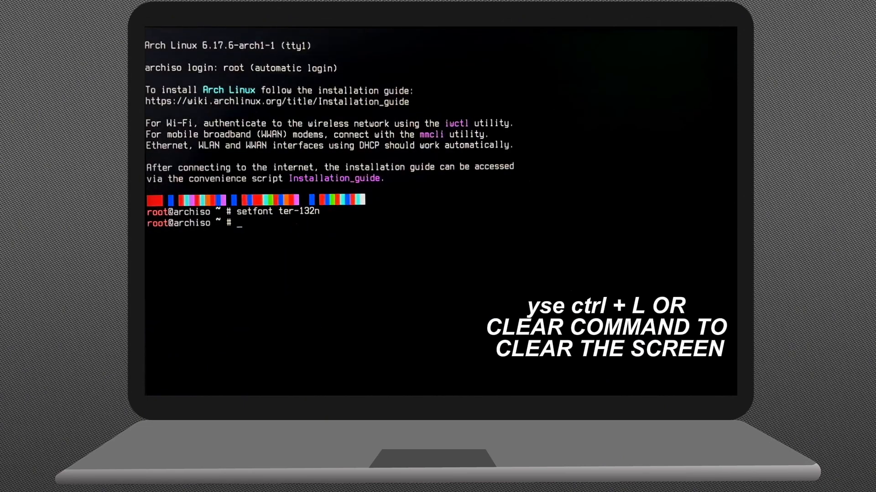
pyautogui.write('ping -c 5 google.com')
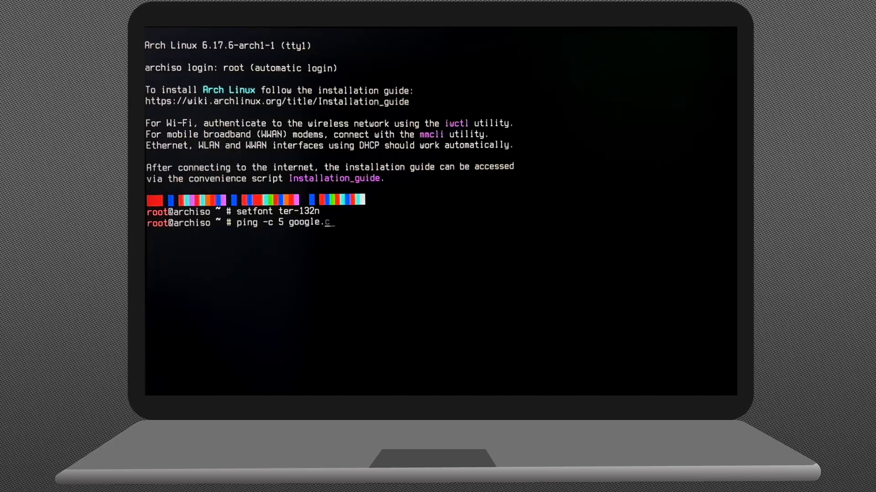
pyautogui.press('Return')
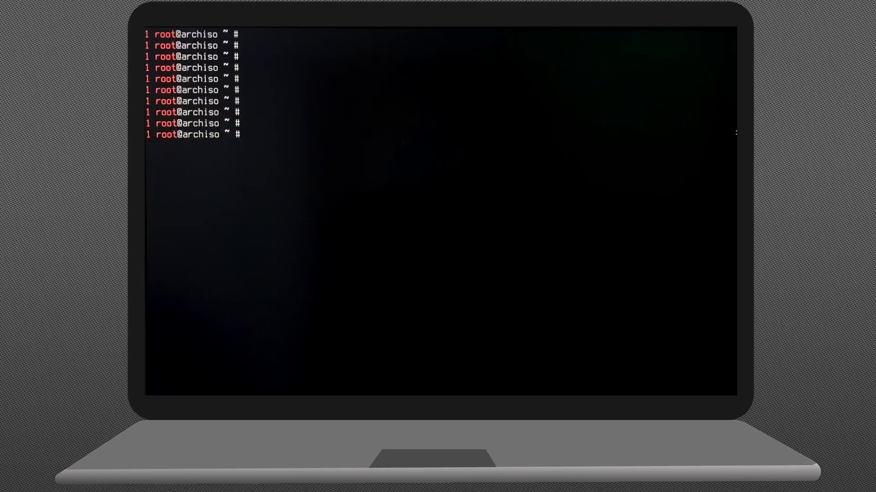
# List the wireless devices in iwctl and test the connection with a five-packet ping of google.com.
pyautogui.write('iwctl')
pyautogui.press('Return')
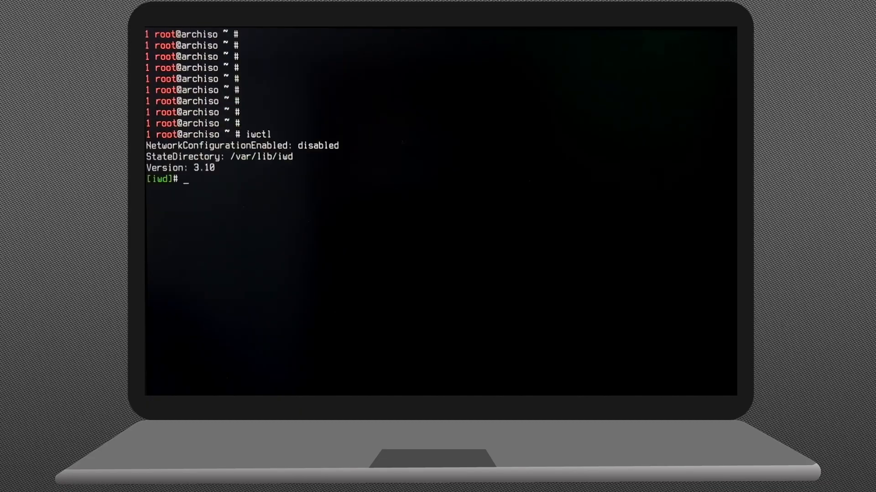
pyautogui.write('device list')
pyautogui.press('Return')
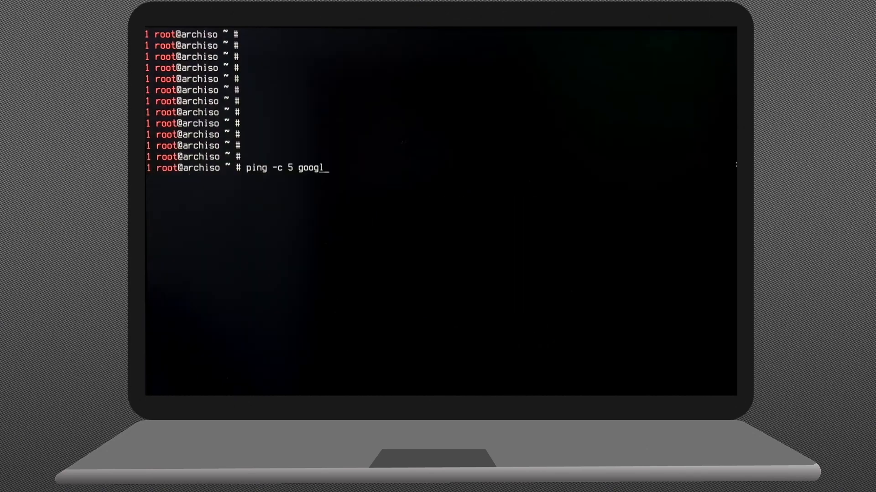
pyautogui.write('le.com')
pyautogui.press('Return')
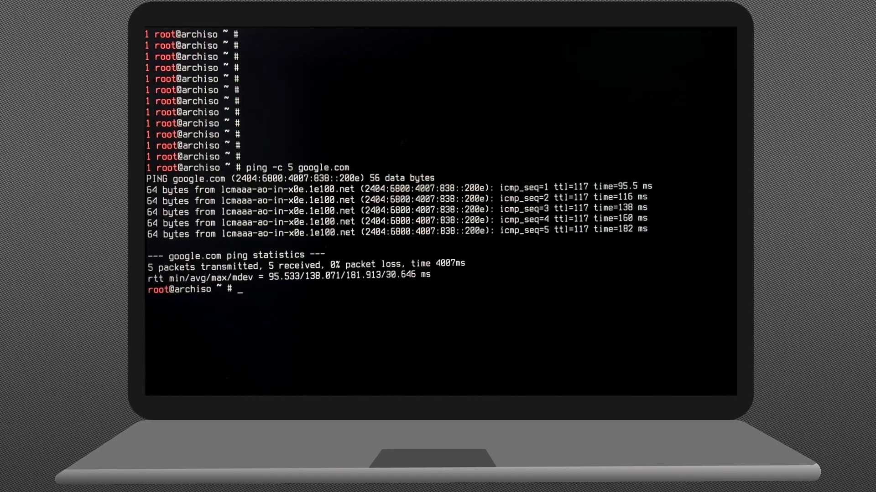
# Synchronize the package databases with pacman -Sy and install the archlinux-keyring and archinstall packages.
pyautogui.hotkey('ctrl', 'c')
pyautogui.write('pacman -Sy')
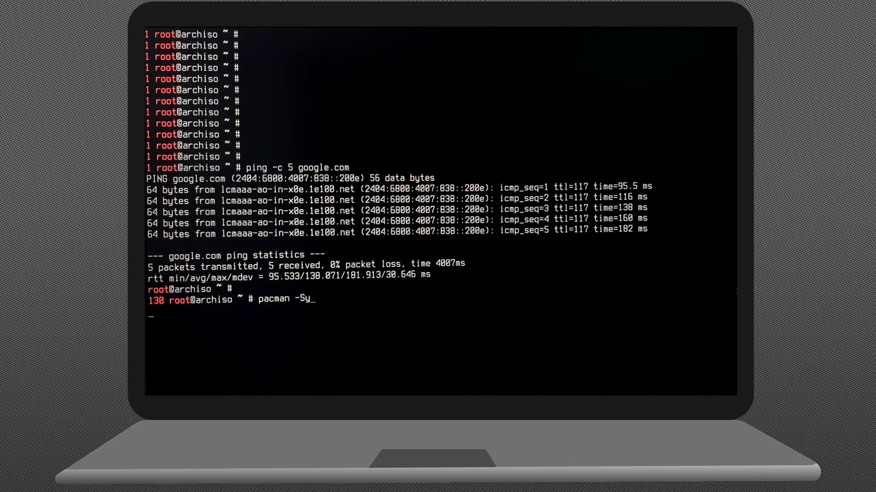
pyautogui.press('Return')
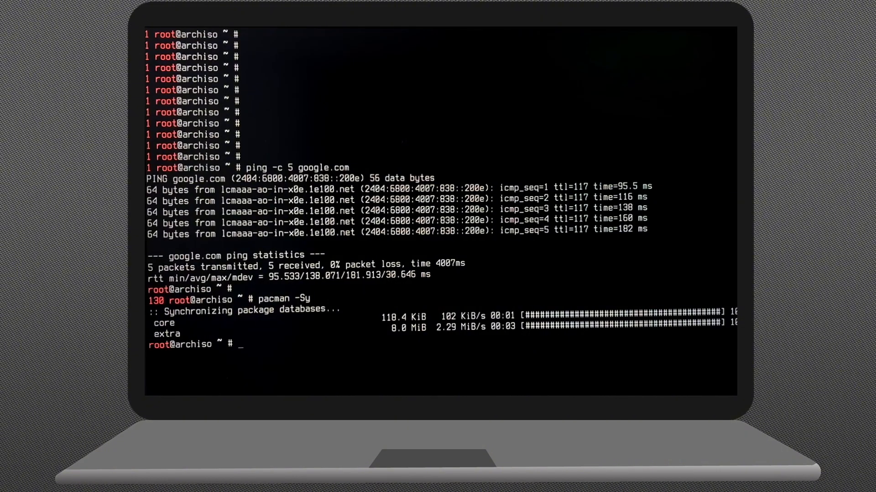
pyautogui.write('pacman -S archlinux-ke')
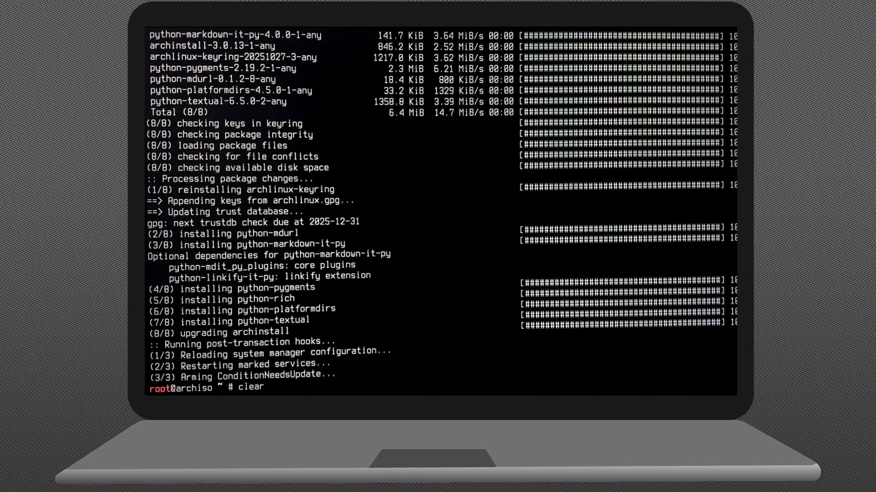
# Clear the terminal and list the block devices with lsblk to identify the target disk.
pyautogui.press('Return')
pyautogui.press('Return')
pyautogui.press('Return')
pyautogui.press('Return')
pyautogui.press('Return')
pyautogui.press('Return')
pyautogui.press('Return')
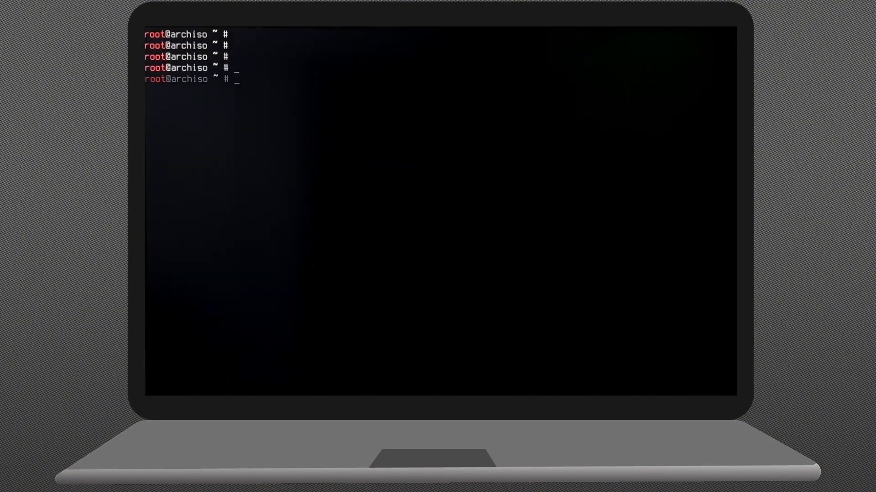
pyautogui.press('Return')
pyautogui.press('Return')
pyautogui.press('Return')
pyautogui.press('Return')
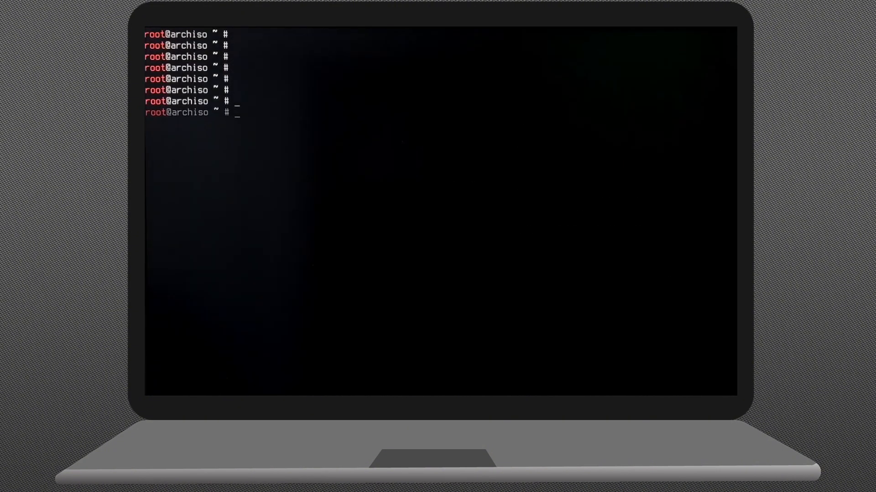
pyautogui.write('lsblk')
pyautogui.press('Return')
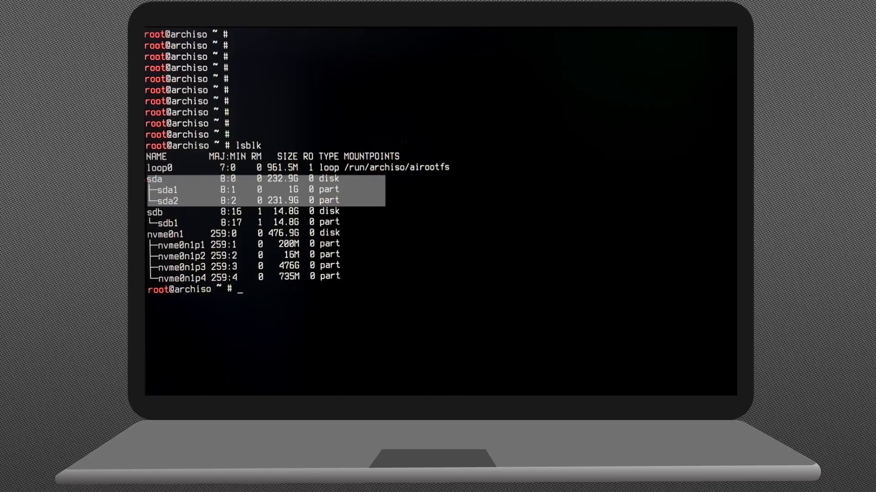
# Wipe the GPT structures on /dev/sda with gdisk's expert zap command and blank out its MBR.
pyautogui.write('gdisk /')
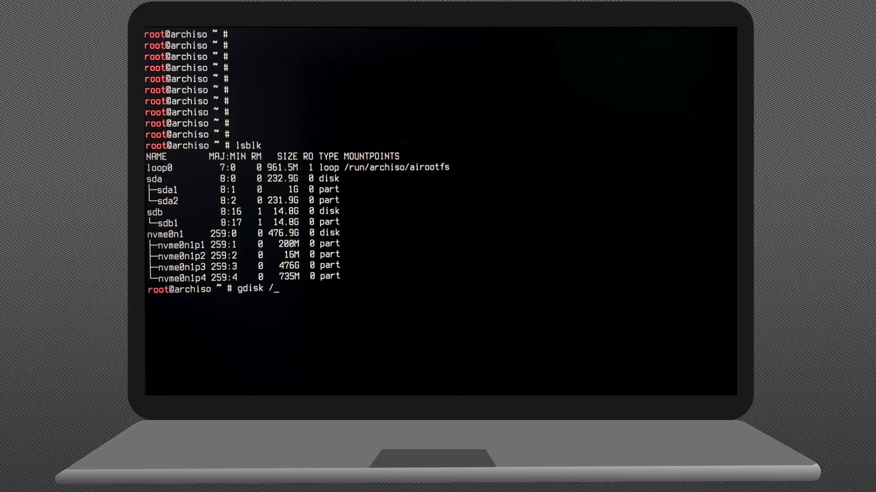
pyautogui.write('dev/sda')
pyautogui.press('Return')
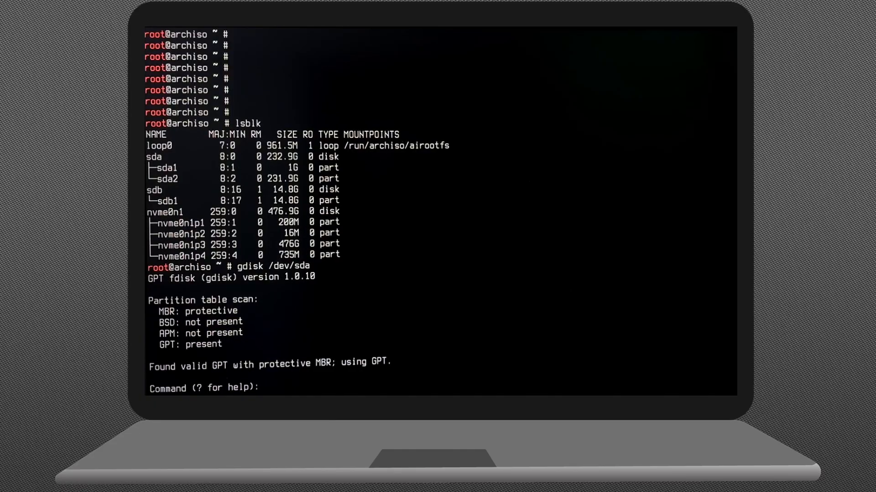
pyautogui.write('x')
pyautogui.press('Return')
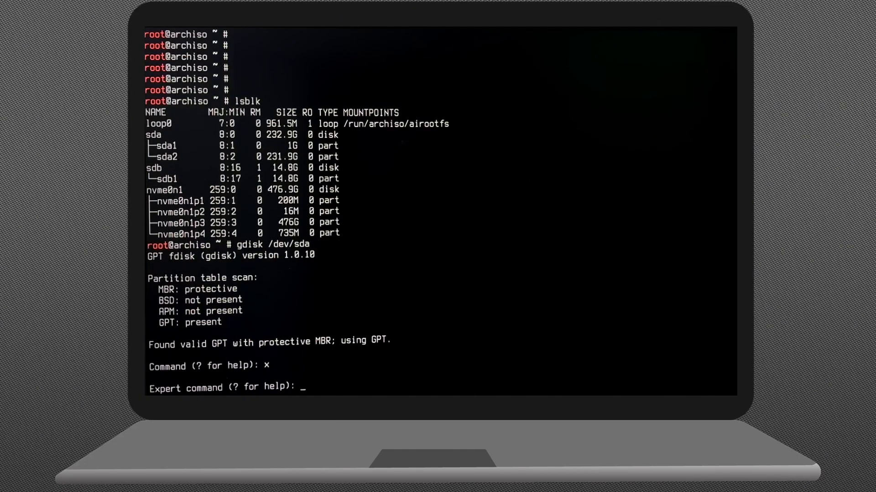
pyautogui.write('z')
pyautogui.press('Return')
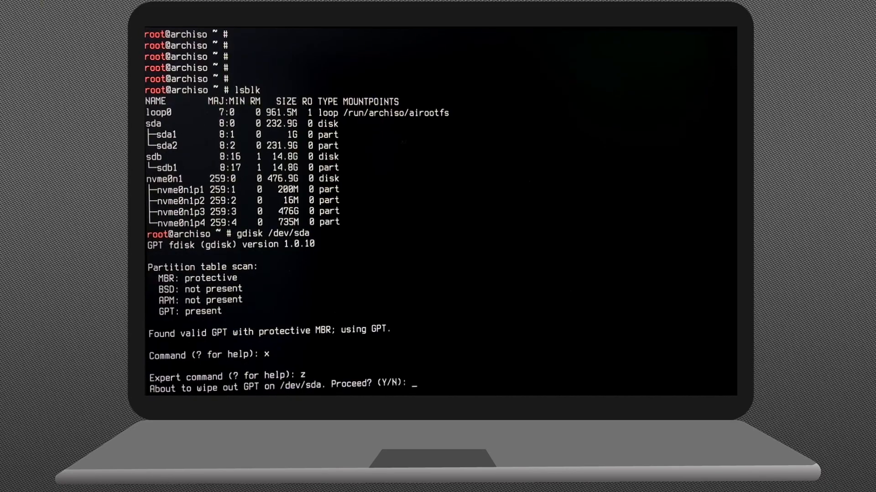
pyautogui.write('y')
pyautogui.press('Return')
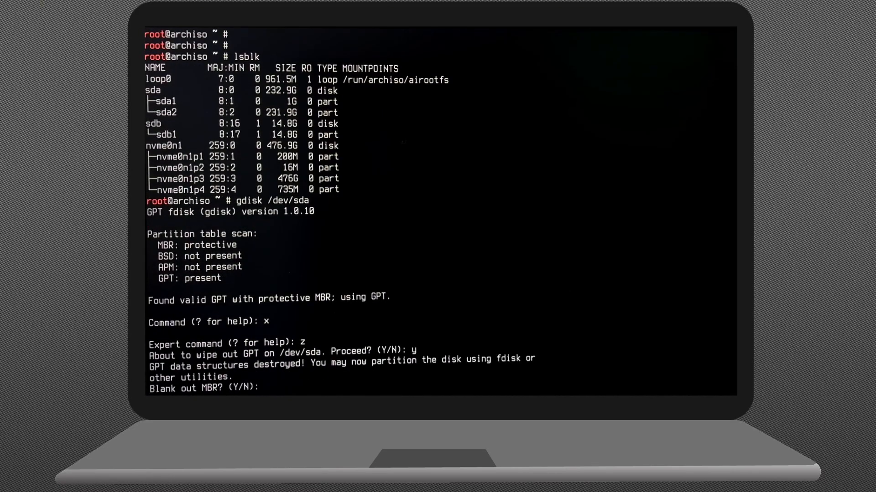
pyautogui.write('y')
pyautogui.press('Return')
# Clear the terminal and run lsblk again to check the partition layout of sda.
pyautogui.write('clear')
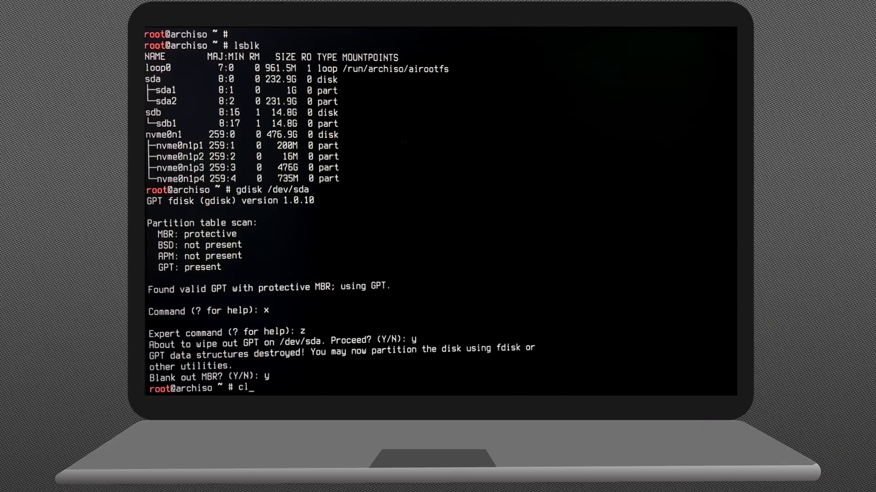
pyautogui.press('Return')
pyautogui.press('Return')
pyautogui.press('Return')
pyautogui.press('Return')
pyautogui.press('Return')
pyautogui.press('Return')
pyautogui.write('lsblk')
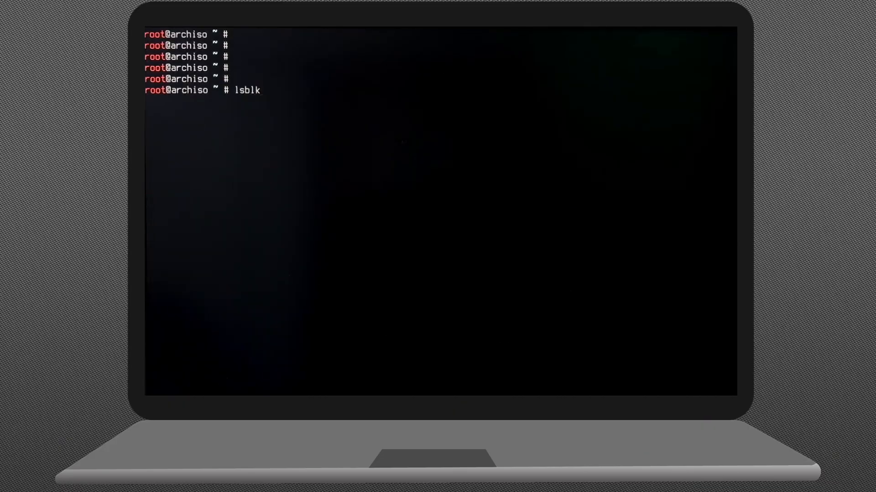
pyautogui.press('Return')
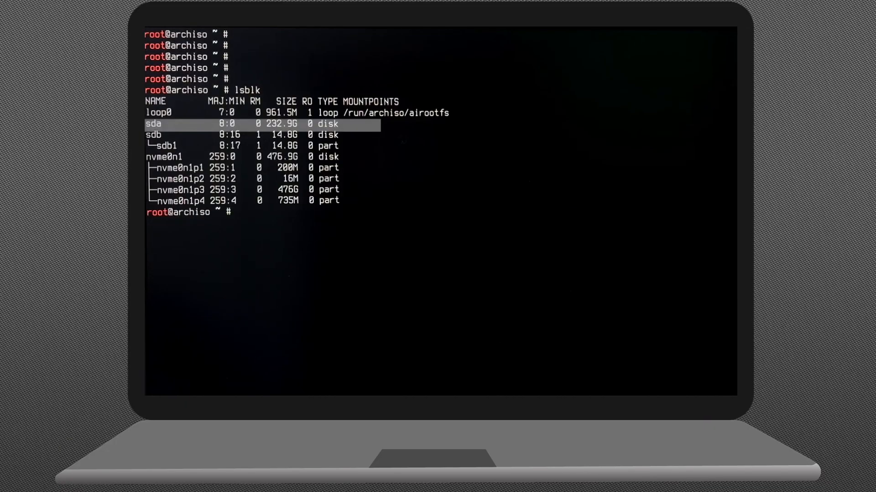
# Launch the guided installer with the archinstall command.
pyautogui.write('archin')
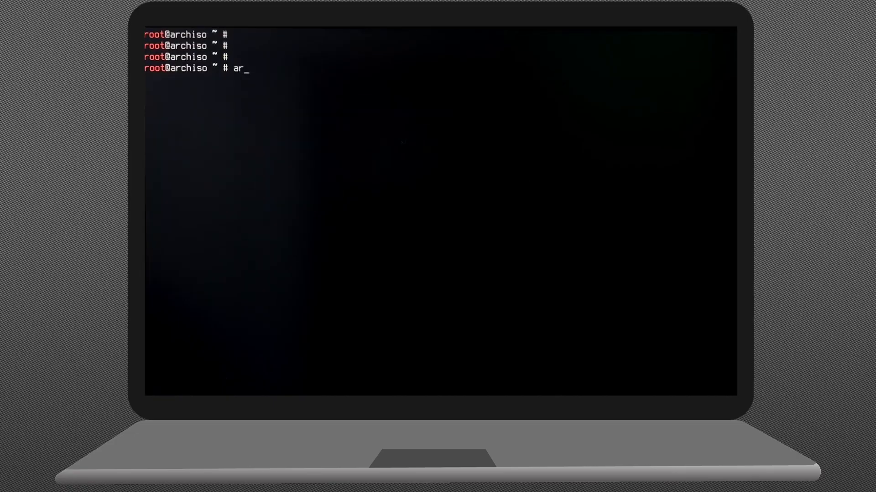
pyautogui.write('stall')
pyautogui.press('Return')
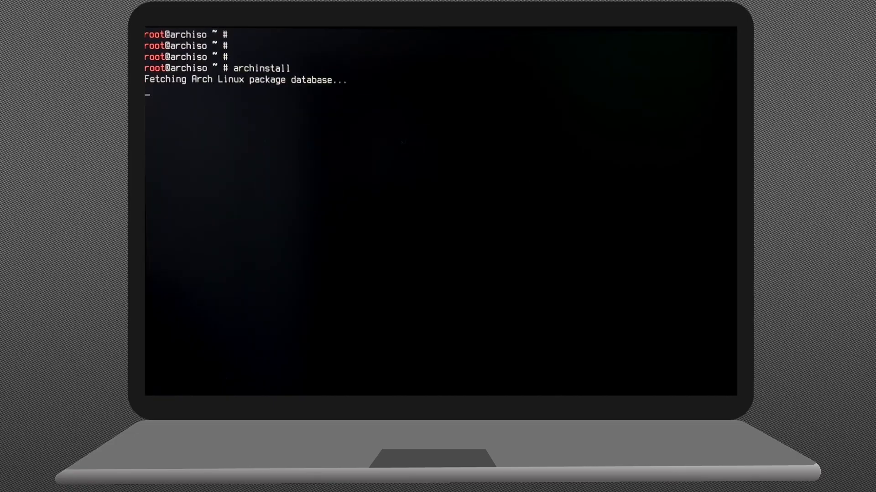
# Look through the entries of the archinstall main menu and return to Archinstall language.
pyautogui.press('Down')
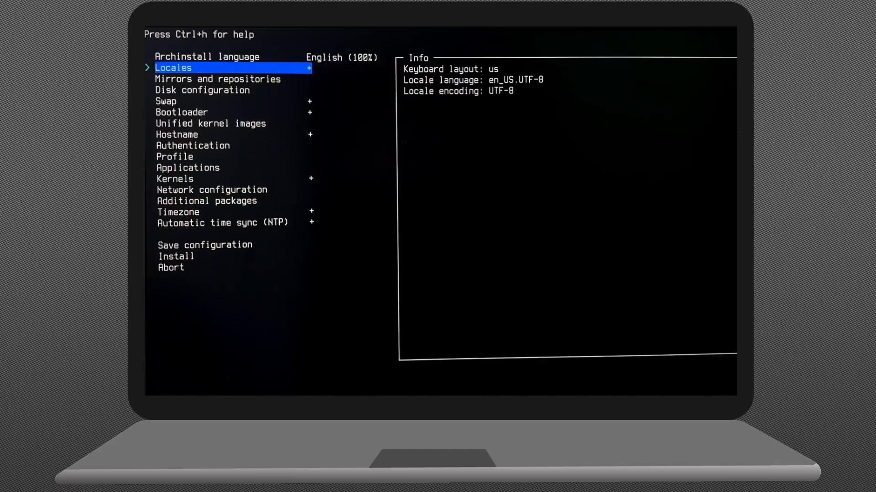
pyautogui.press('Down')
pyautogui.press('Down')
pyautogui.press('Down')
pyautogui.press('Down')
pyautogui.press('Down')
pyautogui.press('Down')
pyautogui.press('Down')
pyautogui.press('Down')
pyautogui.press('Down')
pyautogui.press('Down')
pyautogui.press('Up')
pyautogui.press('Up')
pyautogui.press('Up')
pyautogui.press('Up')
pyautogui.press('Up')
pyautogui.press('Up')
pyautogui.press('Up')
pyautogui.press('Up')
pyautogui.press('Up')
pyautogui.press('Up')
pyautogui.press('Up')
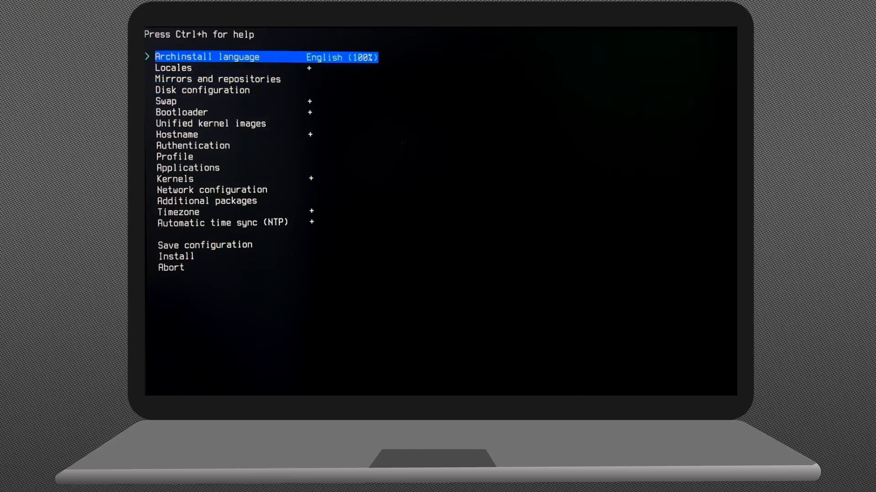
# Choose English as the Archinstall language and open the Locales settings.
pyautogui.press('Return')
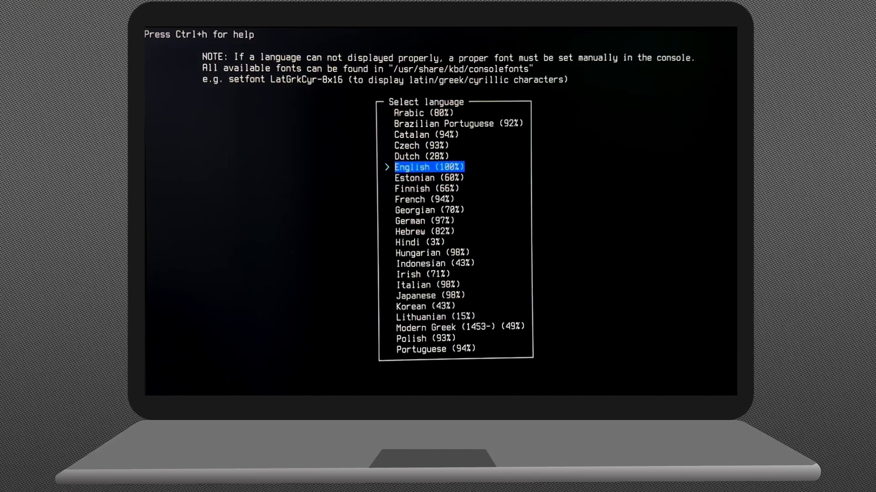
pyautogui.press('Return')
pyautogui.press('Down')
pyautogui.press('Return')
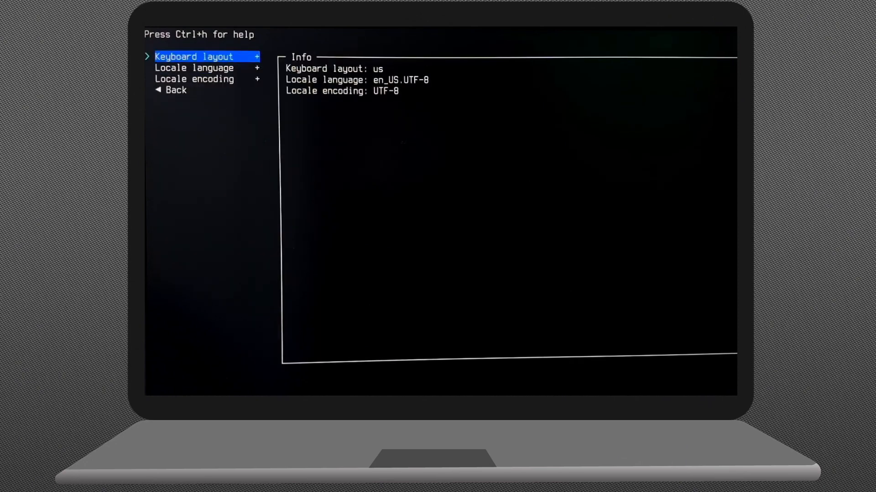
# Check the available keyboard layouts in the Locales settings and return to the main menu without changing them.
pyautogui.press('Down')
pyautogui.press('Down')
pyautogui.press('Up')
pyautogui.press('Up')
pyautogui.press('Return')
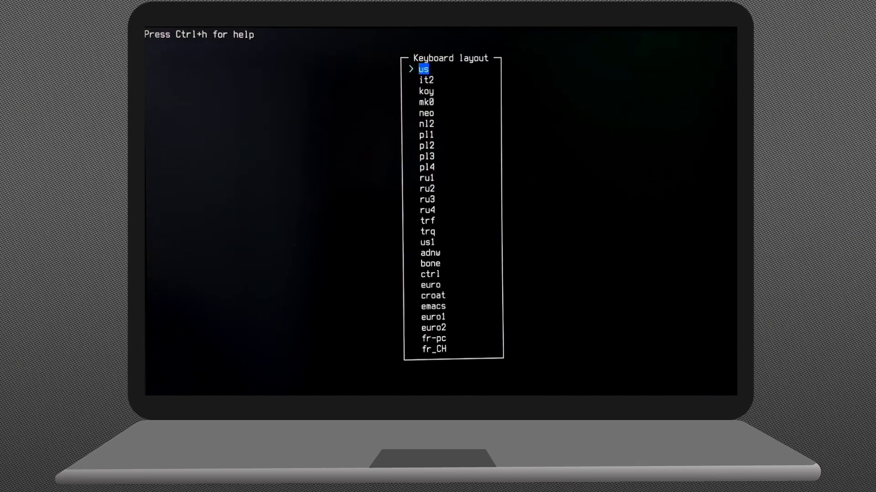
pyautogui.press('Escape')
pyautogui.press('Escape')
# Set the disk configuration to the best-effort default partition layout on the StoreJet Transcend disk, /dev/sda.
pyautogui.press('Down')
pyautogui.press('Down')
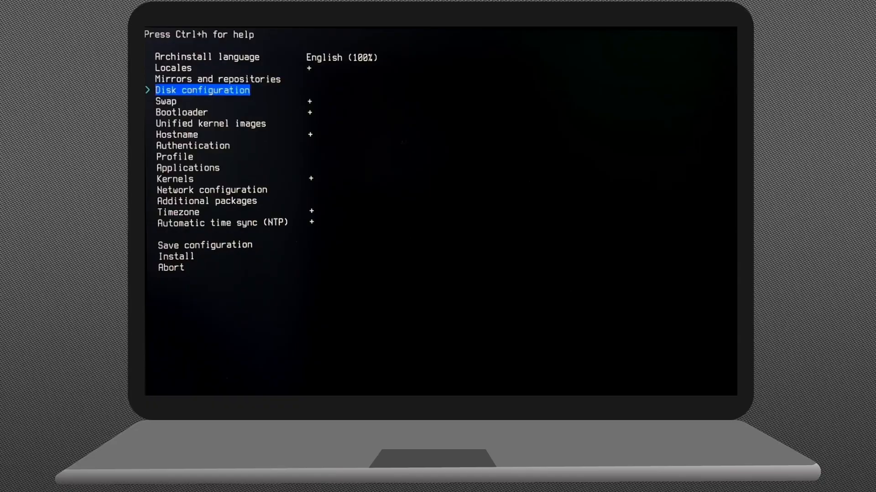
pyautogui.press('Return')
pyautogui.press('Return')
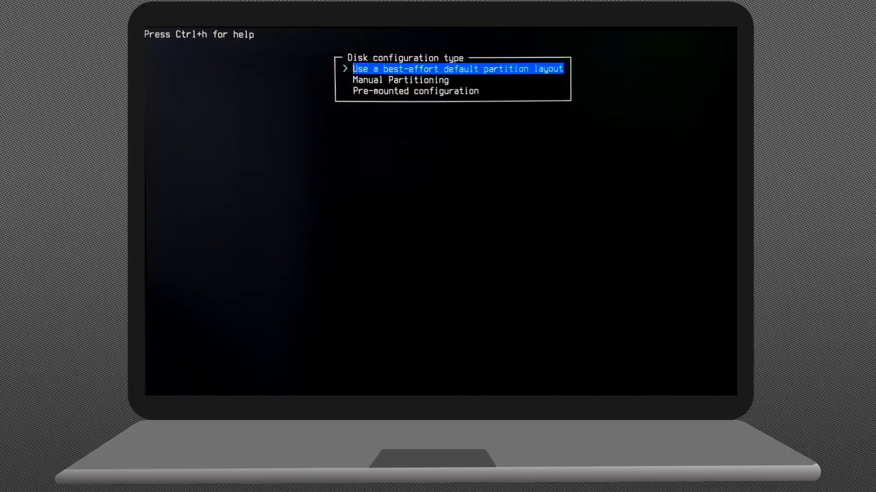
pyautogui.press('Return')
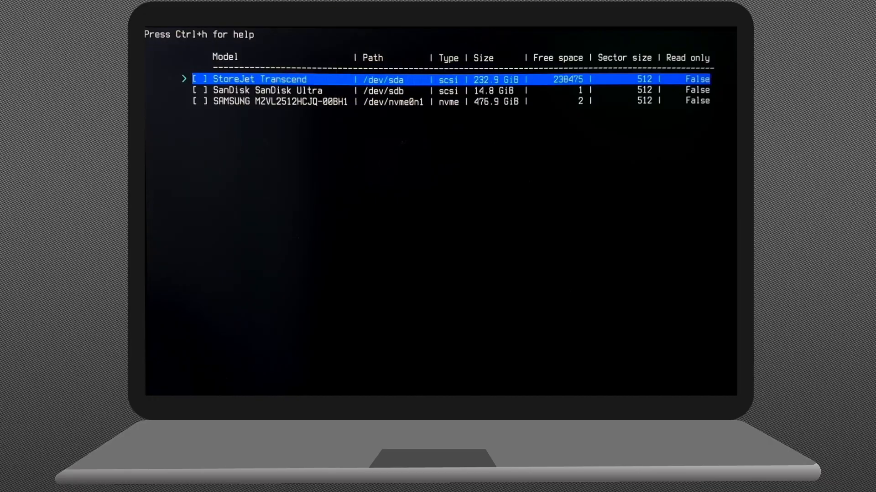
pyautogui.press('Return')
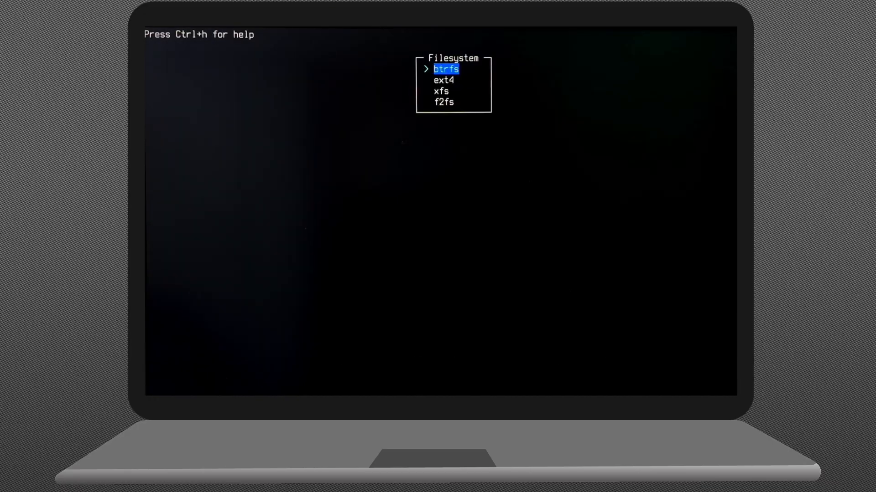
# Choose btrfs as the filesystem with default subvolumes and compression, and return to the main menu.
pyautogui.press('Return')
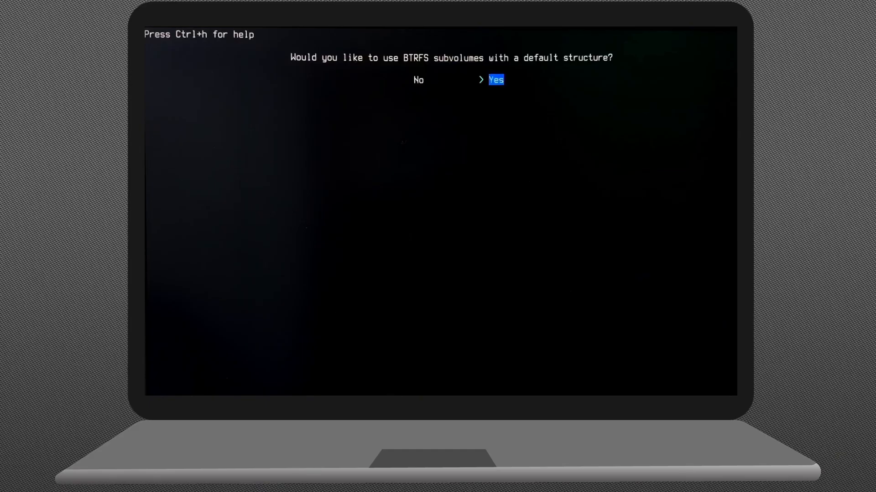
pyautogui.press('Return')
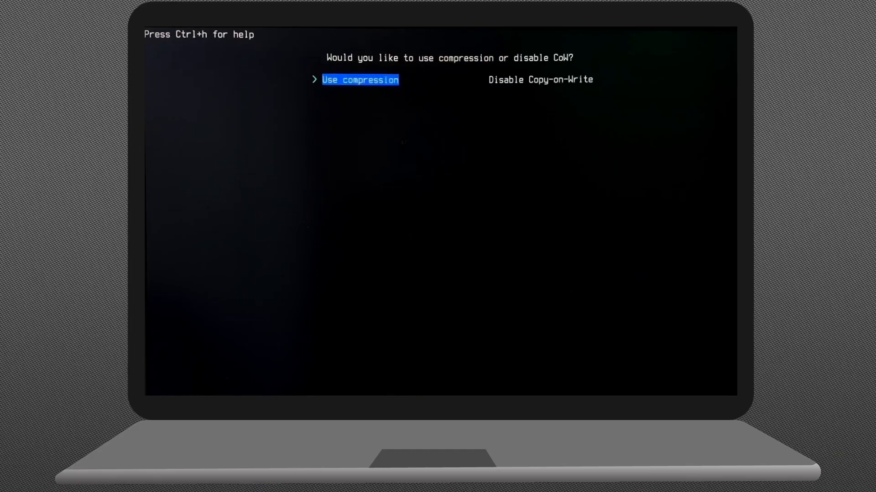
pyautogui.press('Return')
pyautogui.press('Down')
pyautogui.press('Down')
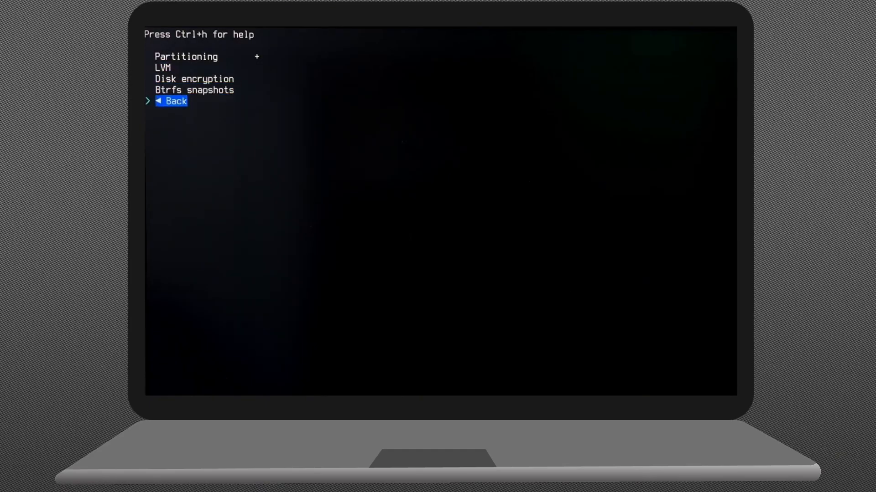
pyautogui.press('Return')
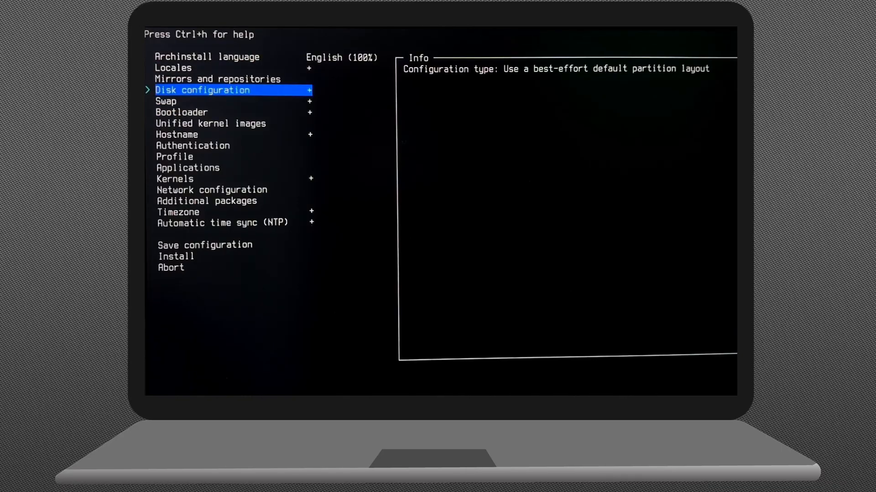
# Confirm the swap setting and set the bootloader to Grub.
pyautogui.press('Down')
pyautogui.press('Return')
pyautogui.press('Right')
pyautogui.press('Return')
pyautogui.press('Down')
pyautogui.press('Return')
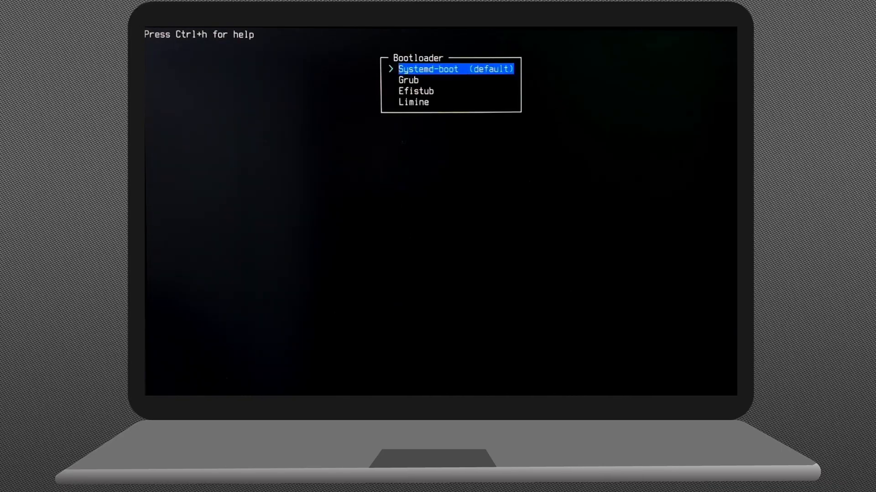
pyautogui.press('Down')
pyautogui.press('Down')
pyautogui.press('Up')
pyautogui.press('Return')
# Open the Hostname setting and confirm archlinux as the hostname.
pyautogui.press('Down')
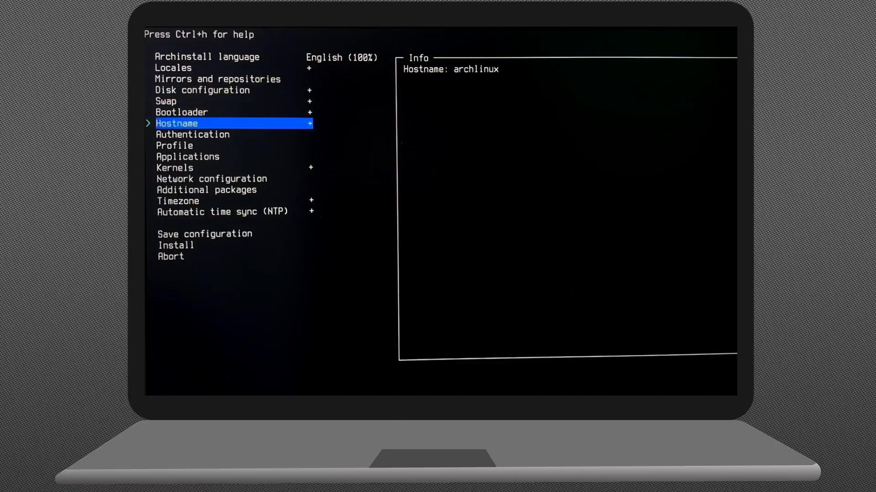
pyautogui.press('Return')
pyautogui.press('Return')
# Open the Authentication settings and set the root password, entering it again to confirm.
pyautogui.press('Down')
pyautogui.press('Return')
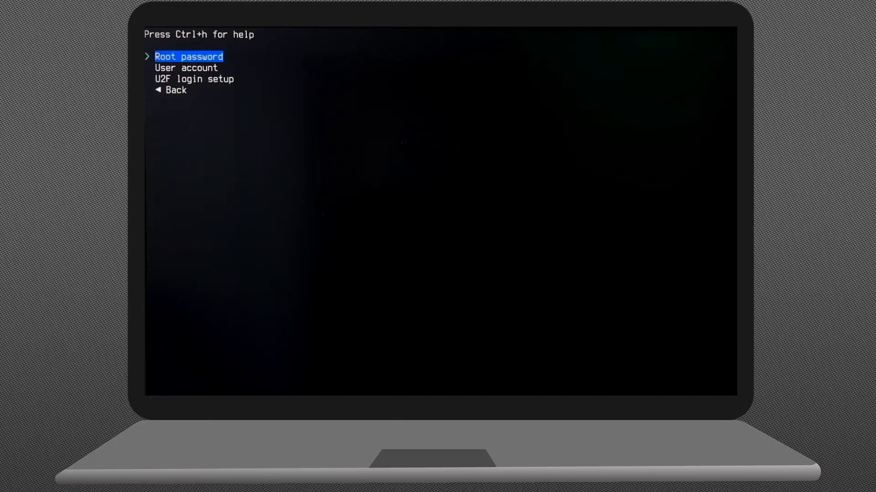
pyautogui.press('Return')
pyautogui.write('****')
pyautogui.press('Return')
pyautogui.write('****')
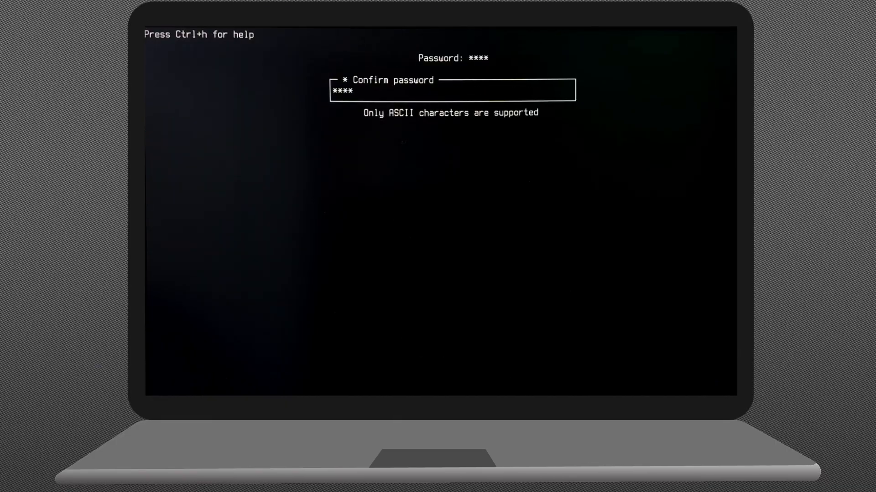
pyautogui.press('Return')
# Add a user account by entering its username and password and confirming the password.
pyautogui.press('Down')
pyautogui.press('Return')
pyautogui.press('Return')
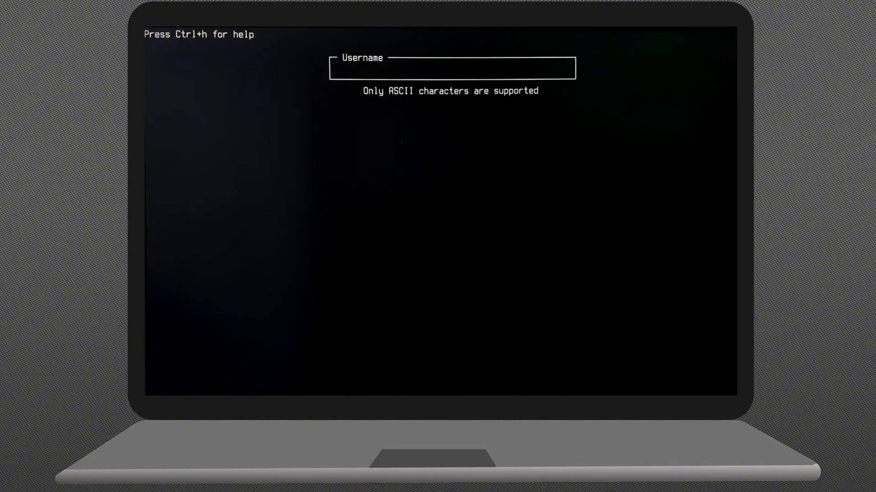
pyautogui.write('kskroyal')
pyautogui.press('Return')
pyautogui.write('****')
pyautogui.press('Return')
pyautogui.write('**')
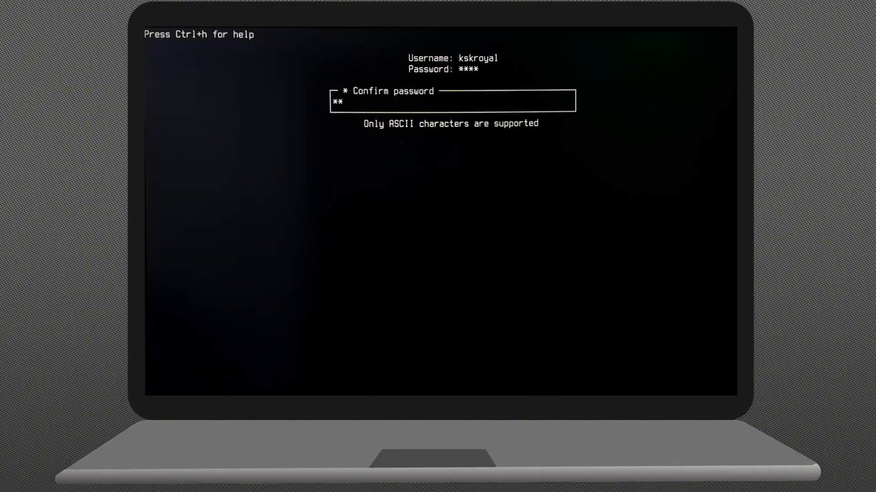
pyautogui.write('**')
pyautogui.press('Return')
# Give the new user sudo rights, confirm the user list and return to the main menu.
pyautogui.press('Return')
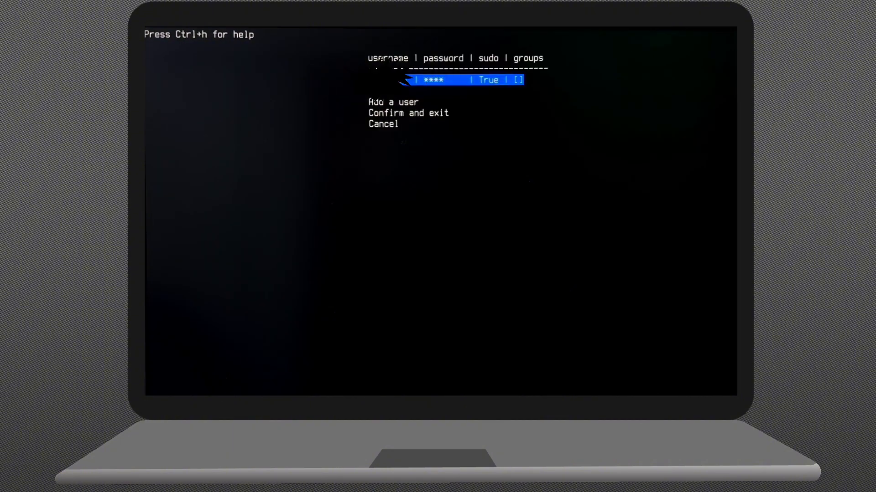
pyautogui.press('Return')
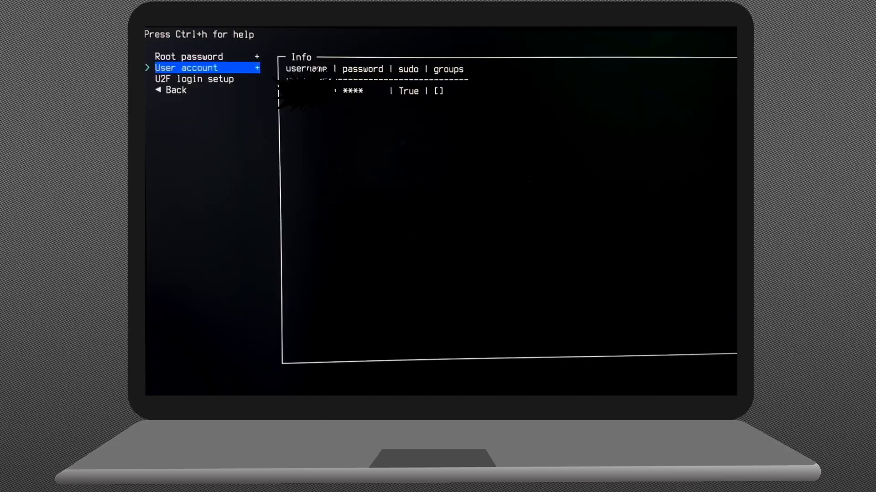
pyautogui.press('Down')
pyautogui.press('Down')
pyautogui.press('Return')
# Open the Profile settings and set the main profile type to Desktop.
pyautogui.press('Down')
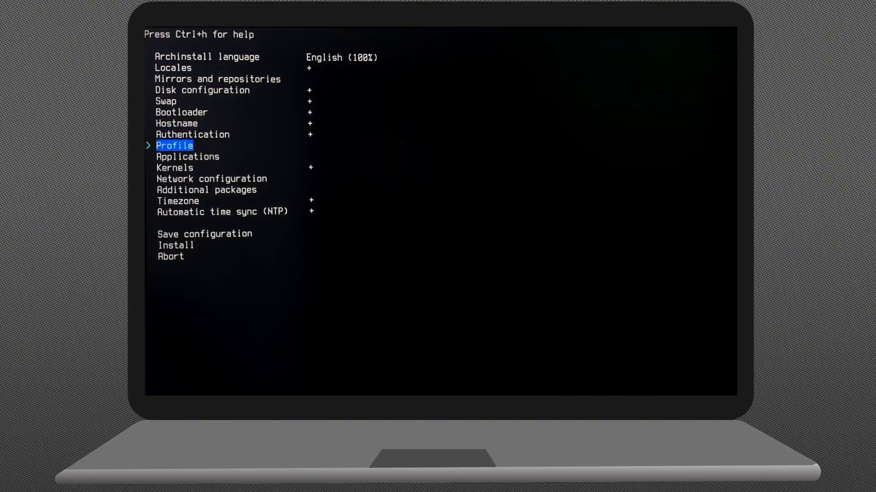
pyautogui.press('Return')
pyautogui.press('Return')
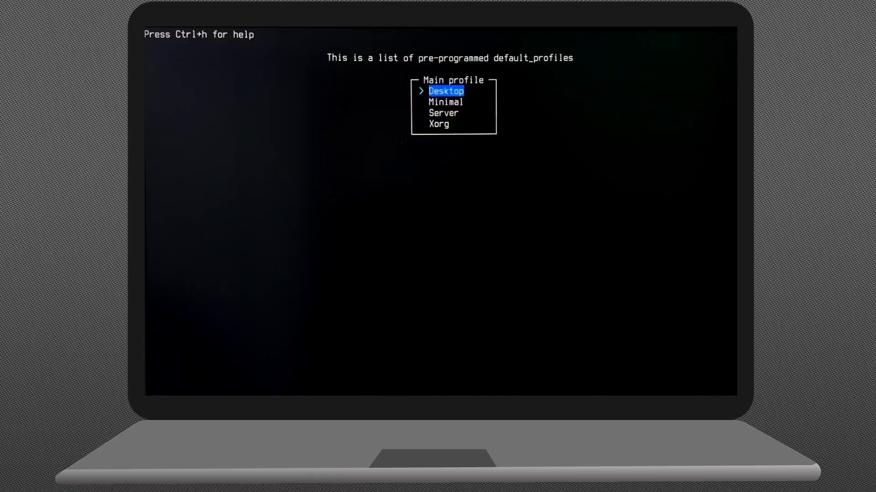
pyautogui.press('Down')
pyautogui.press('Up')
pyautogui.press('Return')
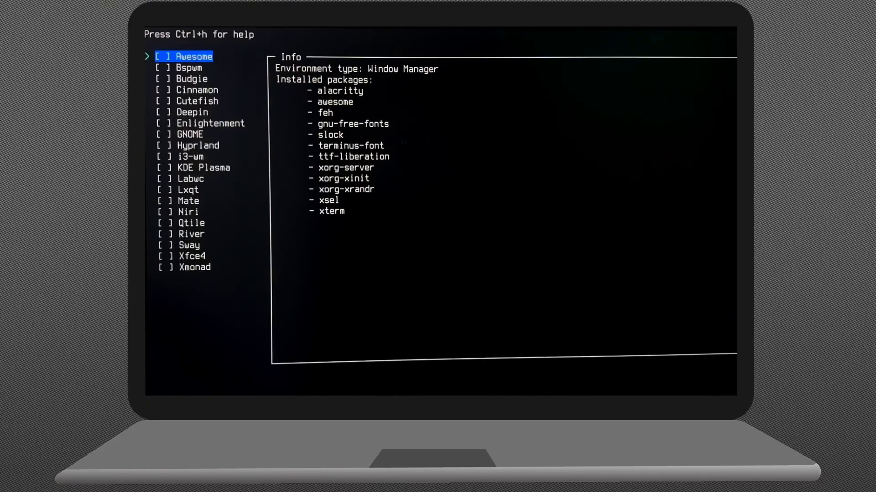
# Look through the desktop environments and window managers offered for the Desktop profile.
pyautogui.press('Down')
pyautogui.press('Down')
pyautogui.press('Down')
pyautogui.press('Down')
pyautogui.press('Down')
pyautogui.press('Down')
pyautogui.press('Down')
pyautogui.press('Down')
pyautogui.press('Down')
pyautogui.press('Down')
pyautogui.press('Down')
pyautogui.press('Down')
pyautogui.press('Down')
pyautogui.press('Down')
pyautogui.press('Down')
pyautogui.press('Up')
pyautogui.press('Up')
pyautogui.press('Up')
pyautogui.press('Up')
pyautogui.press('Up')
pyautogui.press('Up')
pyautogui.press('Up')
pyautogui.press('Up')
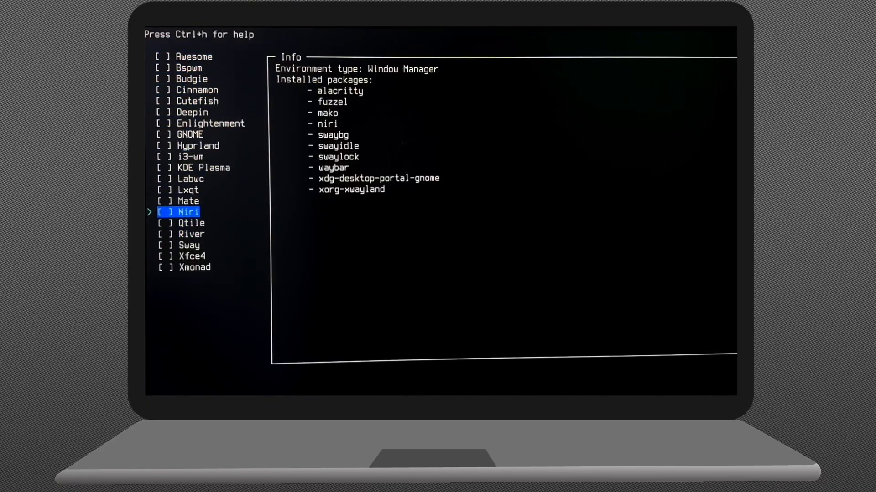
pyautogui.press('Up')
pyautogui.press('Up')
pyautogui.press('Up')
pyautogui.press('Up')
pyautogui.press('Up')
pyautogui.press('Up')
# Select GNOME as the desktop environment and confirm the selection.
pyautogui.press('Down')
pyautogui.press('Down')
pyautogui.press('Down')
pyautogui.press('Down')
pyautogui.press('Down')
pyautogui.press('Down')
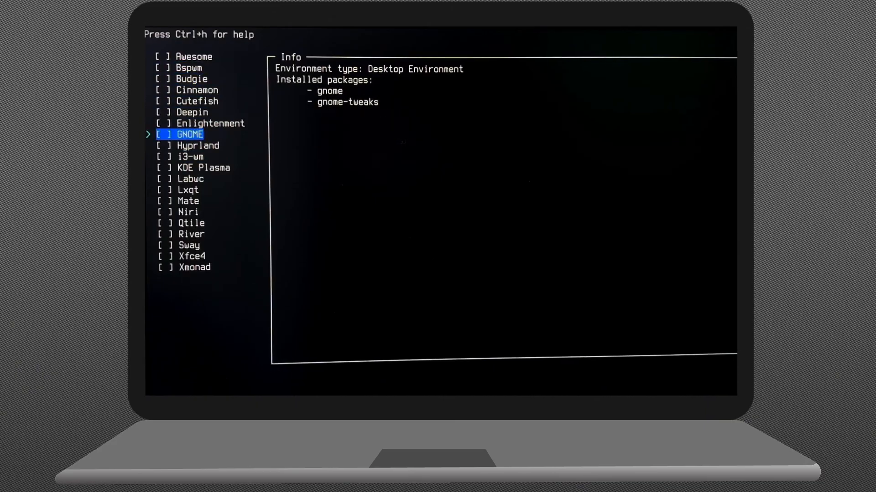
pyautogui.press('space')
pyautogui.press('Return')
# Open the graphics driver options and compare the AMD / ATI, Intel and Nvidia drivers and their packages.
pyautogui.press('Down')
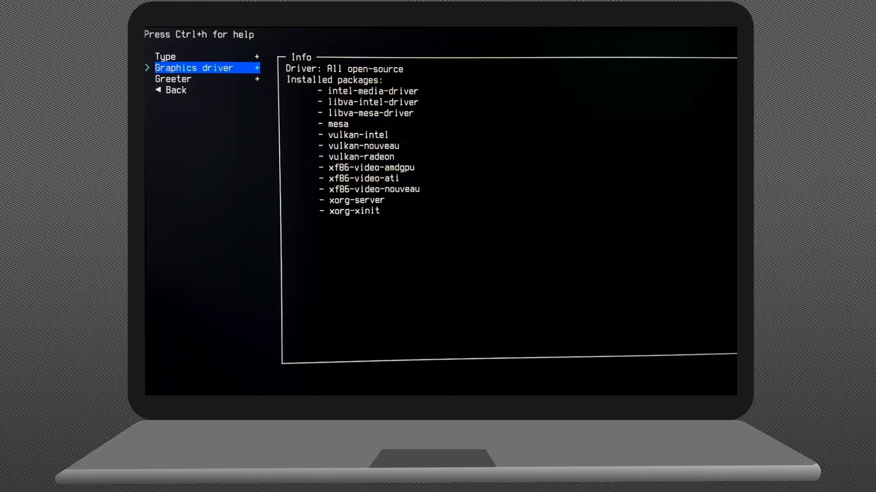
pyautogui.press('Return')
pyautogui.press('Down')
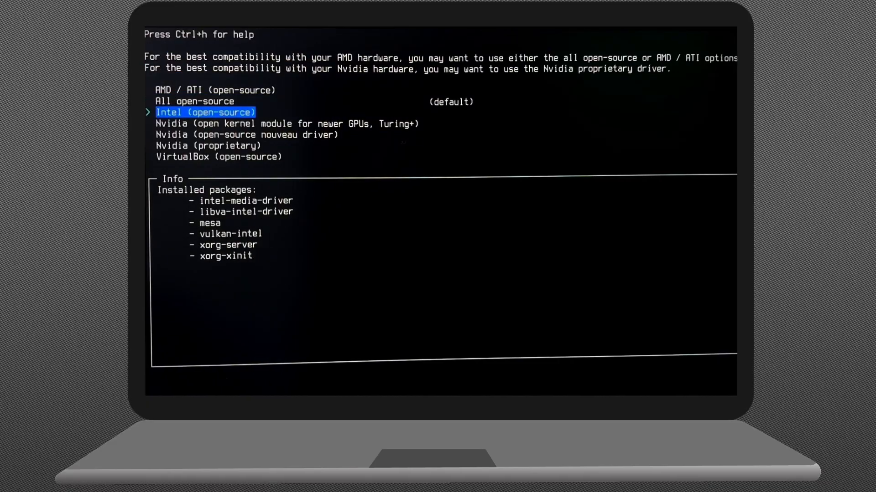
pyautogui.press('Up')
pyautogui.press('Up')
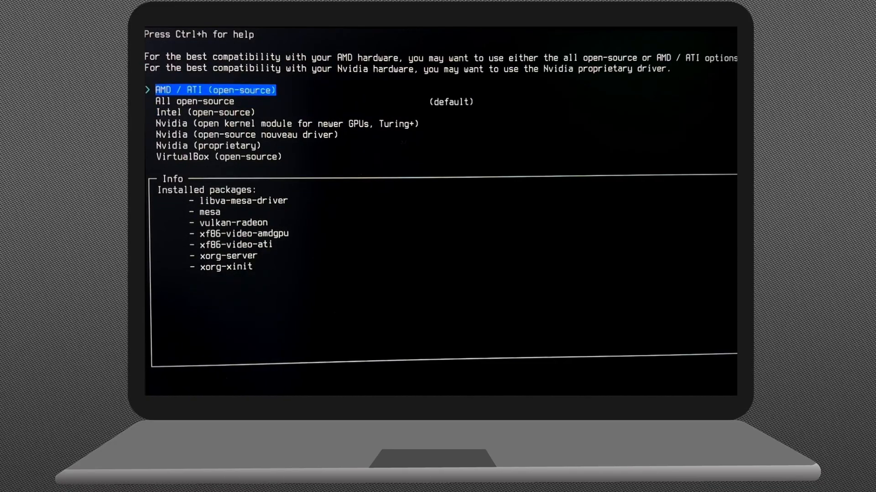
pyautogui.press('Down')
pyautogui.press('Down')
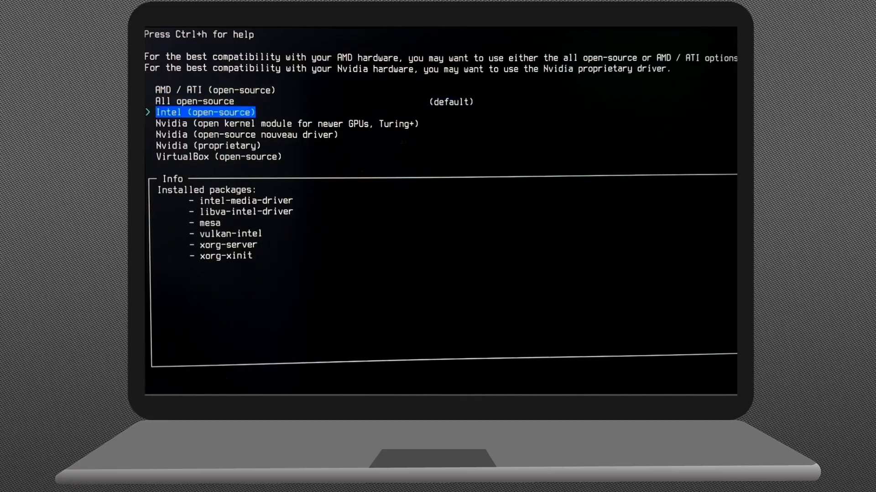
pyautogui.press('Down')
pyautogui.press('Down')
pyautogui.press('Down')
pyautogui.press('Up')
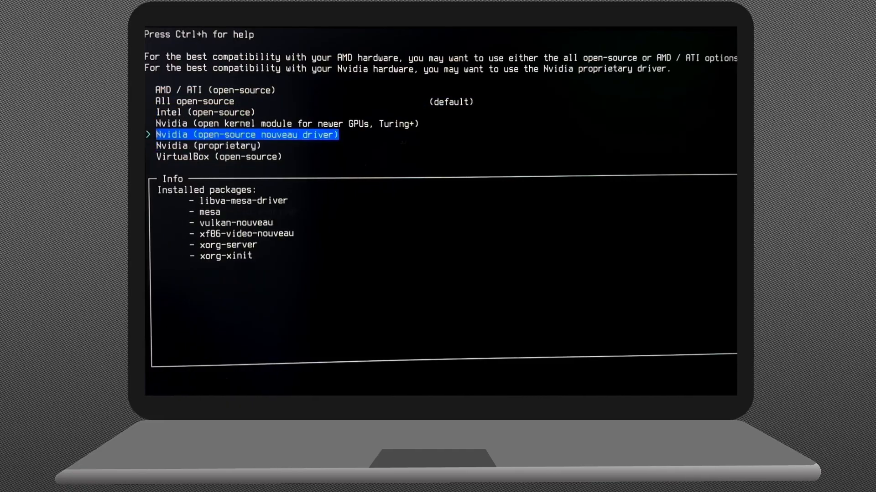
# Set the graphics driver to Nvidia (proprietary) and return to the main menu.
pyautogui.press('Down')
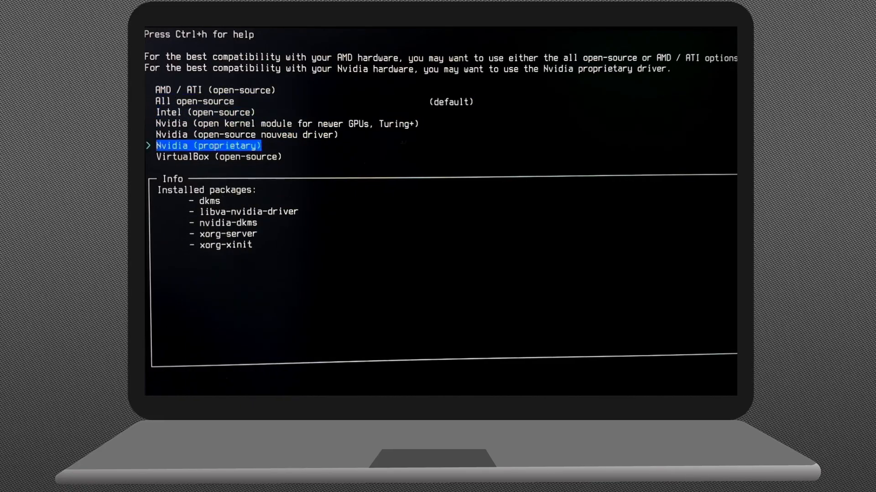
pyautogui.press('Return')
pyautogui.press('Down')
pyautogui.press('Down')
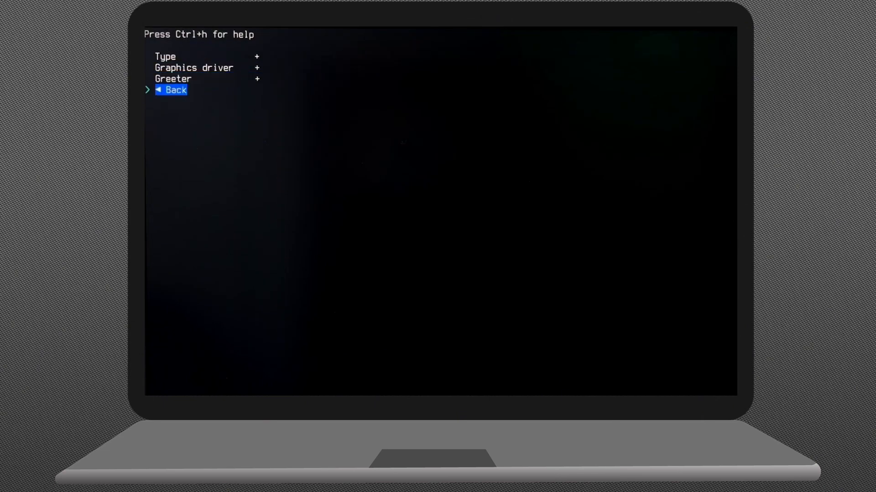
pyautogui.press('Return')
# Open the Applications settings and configure Bluetooth by accepting the preselected answer.
pyautogui.press('Down')
pyautogui.press('Return')
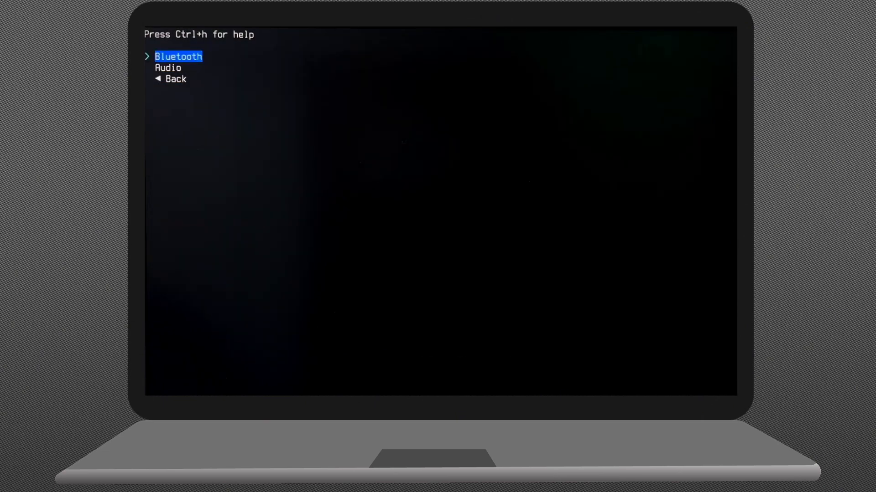
pyautogui.press('Return')
pyautogui.press('Return')
# Set the audio server to pipewire and return to the main menu.
pyautogui.press('Down')
pyautogui.press('Return')
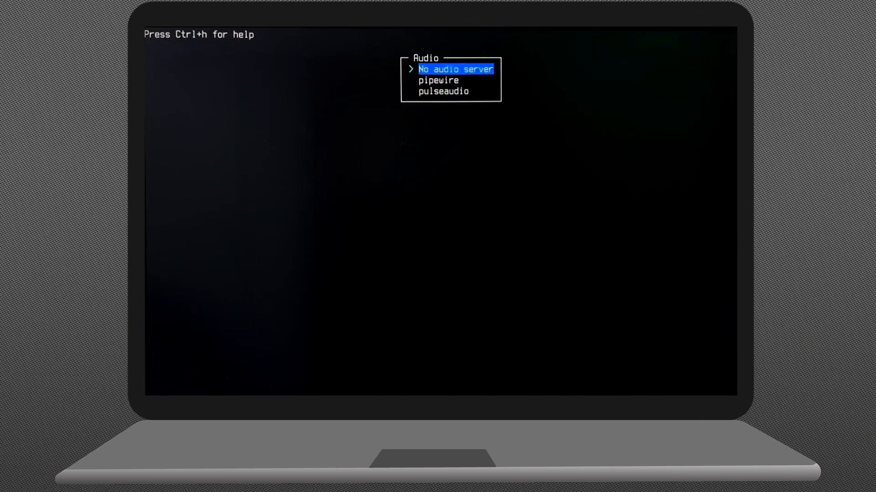
pyautogui.press('Down')
pyautogui.press('Return')
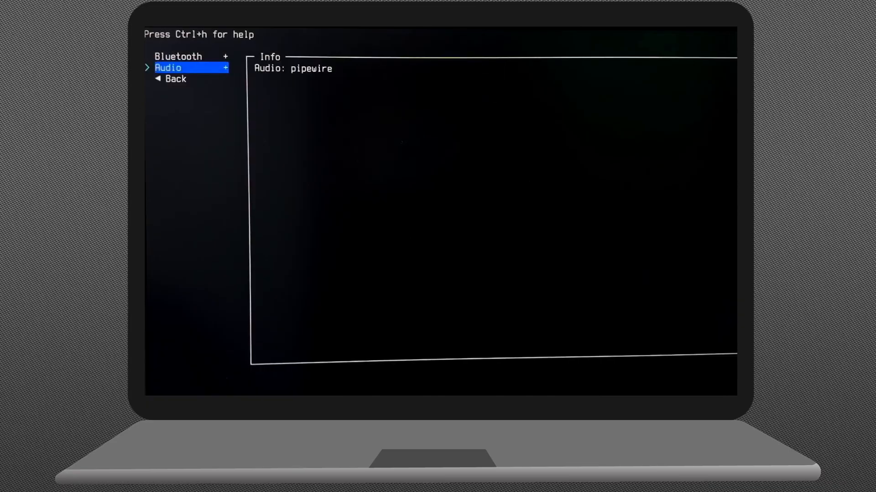
pyautogui.press('Down')
pyautogui.press('Return')
# Set the network configuration to Use NetworkManager.
pyautogui.press('Down')
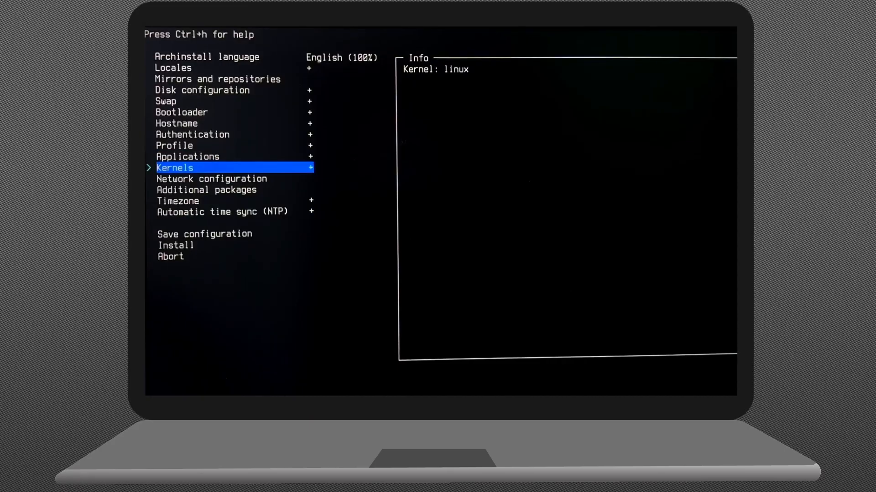
pyautogui.press('Down')
pyautogui.press('Return')
pyautogui.press('Down')
pyautogui.press('Down')
pyautogui.press('Return')
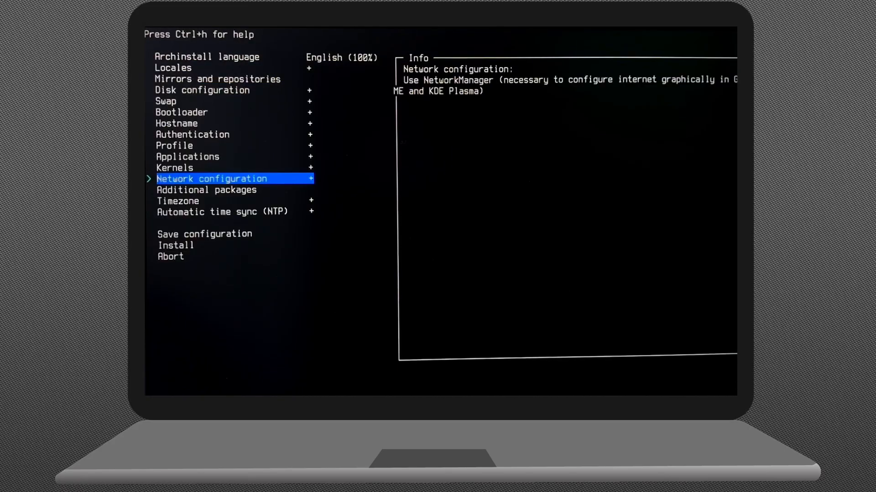
# Confirm the Additional packages entry and move on to the Timezone entry.
pyautogui.press('Down')
pyautogui.press('Down')
pyautogui.press('Return')
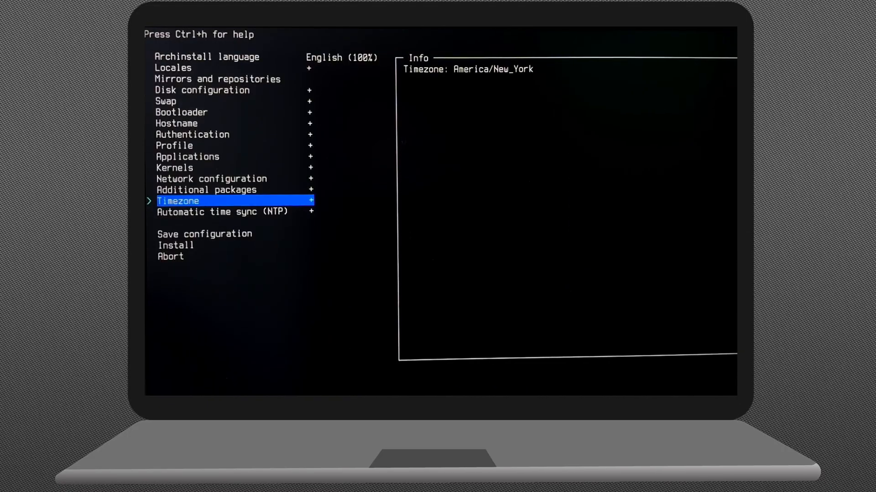
# Confirm automatic time sync (NTP) as enabled and start the Arch Linux installation with the current configuration.
pyautogui.press('Down')
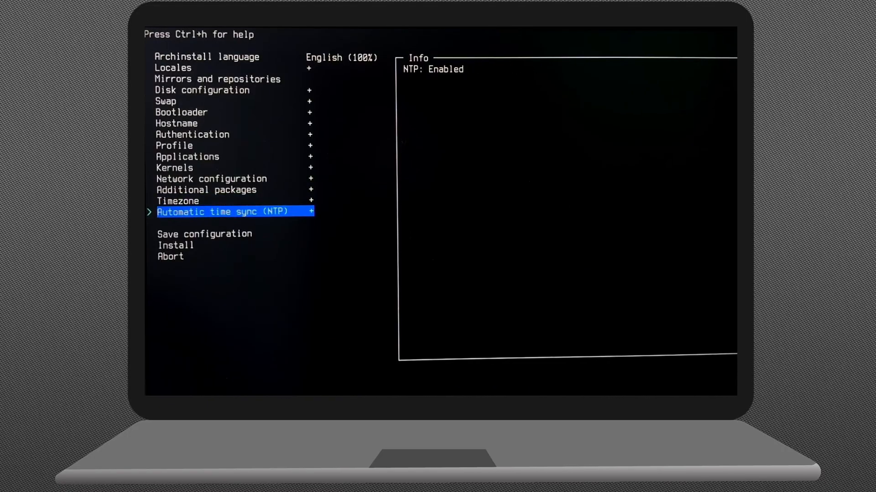
pyautogui.press('Return')
pyautogui.press('Return')
pyautogui.press('Down')
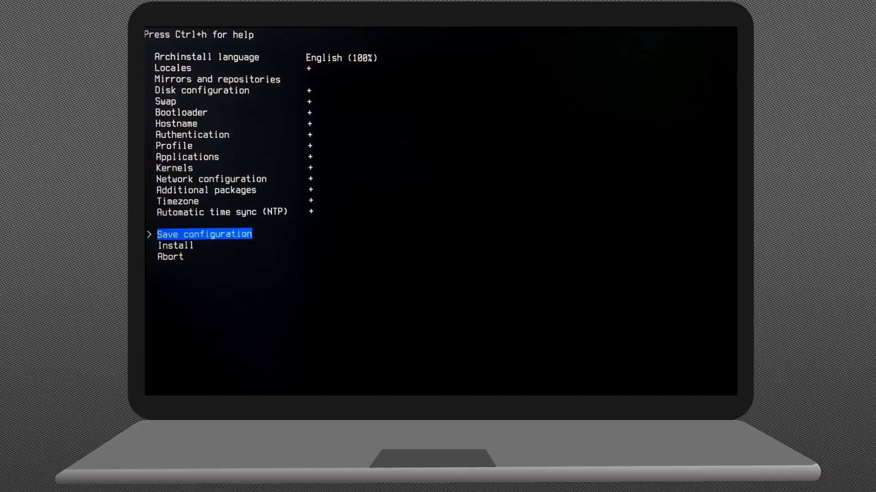
pyautogui.press('Down')
pyautogui.press('Return')
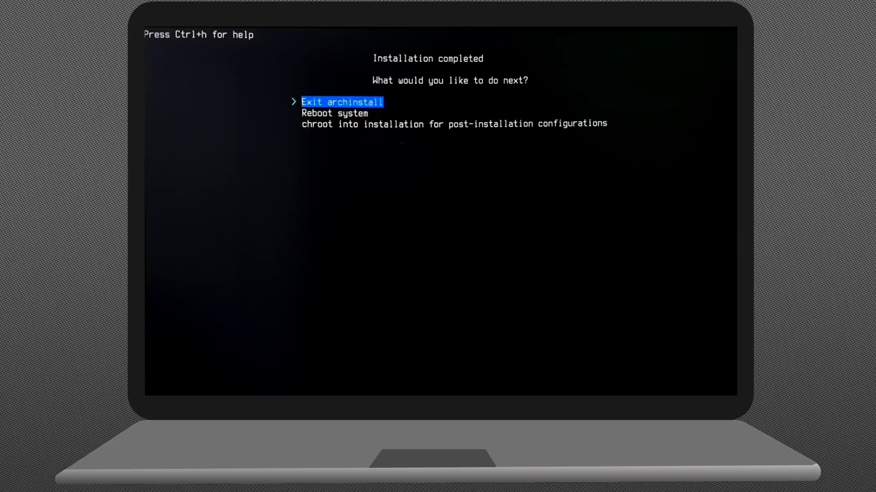
# Chroot into the finished installation for post-installation configurations and clear the terminal.
pyautogui.press('Down')
pyautogui.press('Down')
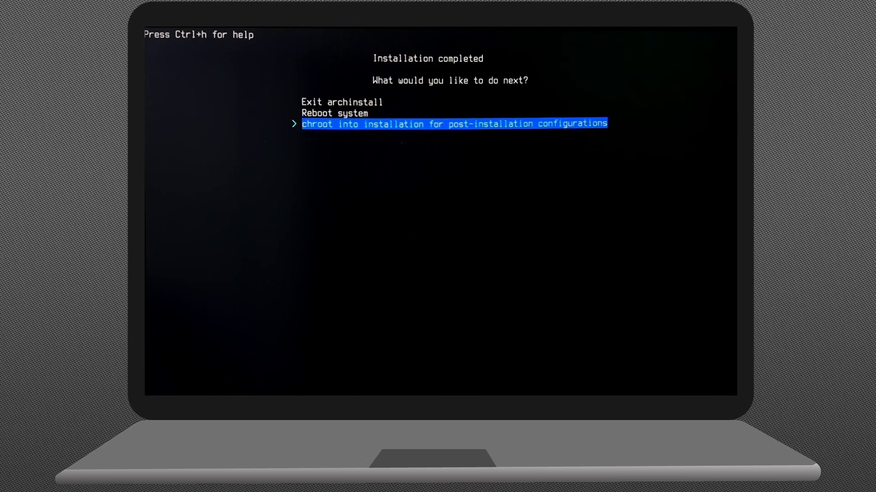
pyautogui.press('Return')
pyautogui.write('clea')
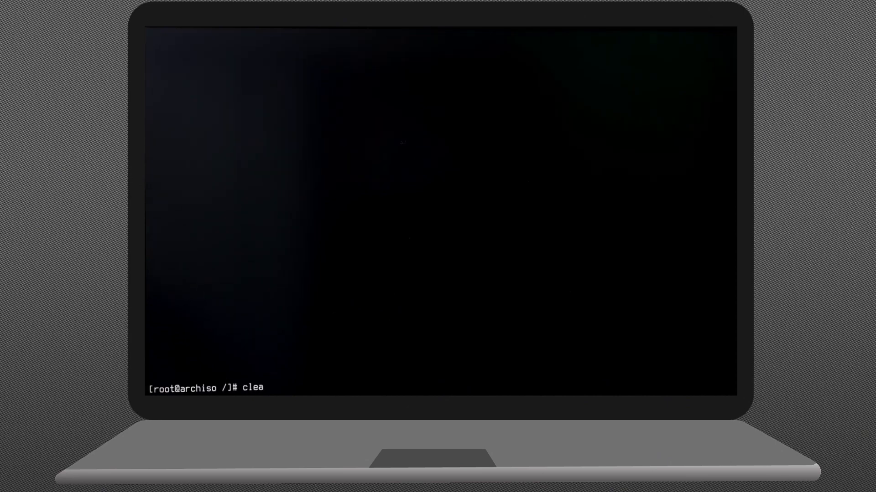
pyautogui.write('r')
pyautogui.press('Return')
pyautogui.press('Return')
pyautogui.press('Return')
# Enter pacman -S for firefox, haruna, libreoffice-fresh, gcc, make, cmake, git, nano, vim, htop, power-profiles-daemon, flatpak, rust, wget, curl and perl.
pyautogui.write('fastfetch')
pyautogui.press('Return')
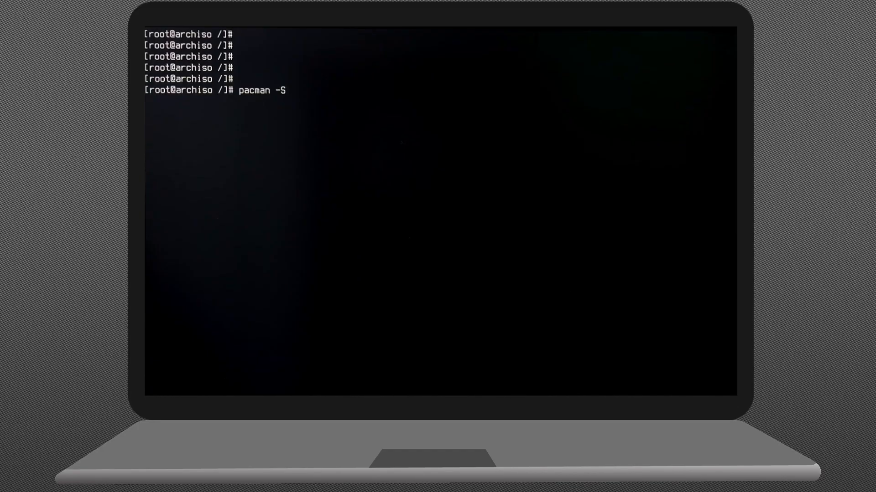
pyautogui.write('firefox haruna libreoffice-fresh gcc make cmake git nano ')
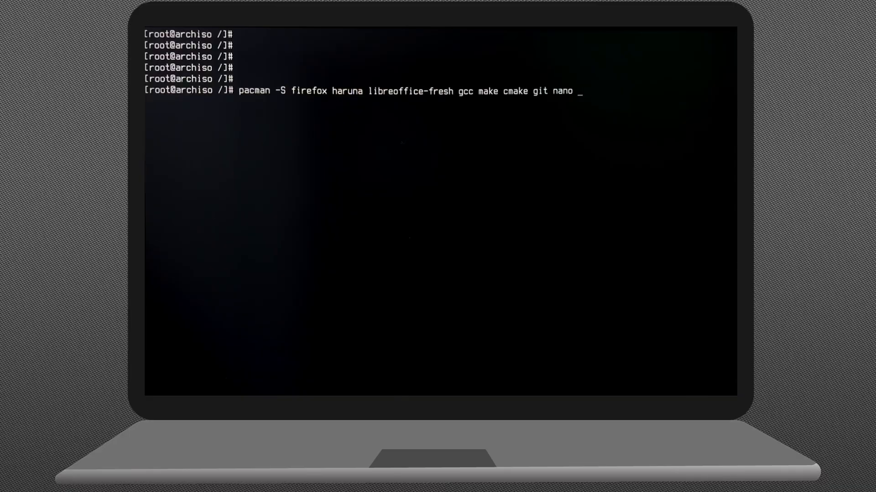
pyautogui.write('vim htop power-profiles-daemon flatpak rust ')
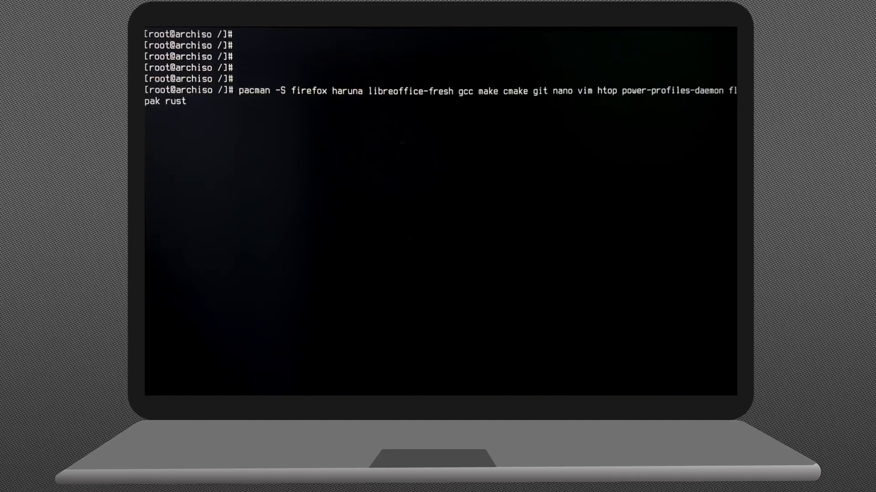
pyautogui.write('wget curl perl')
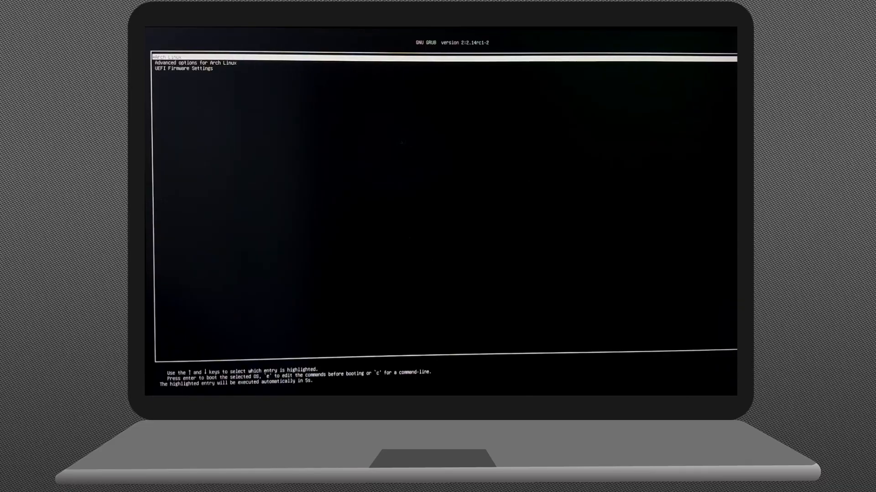
# Boot the installed system through the Advanced options for Arch Linux and skip the desktop welcome tour.
pyautogui.press('Down')
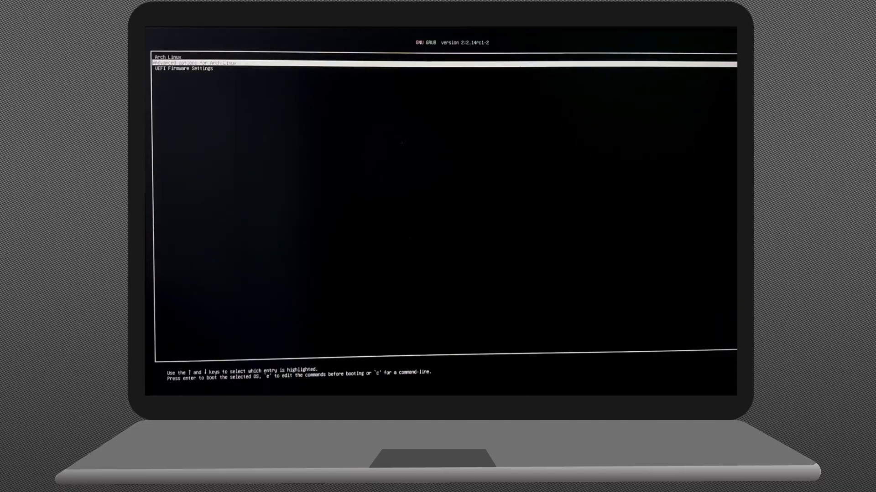
pyautogui.press('Return')
pyautogui.press('Return')
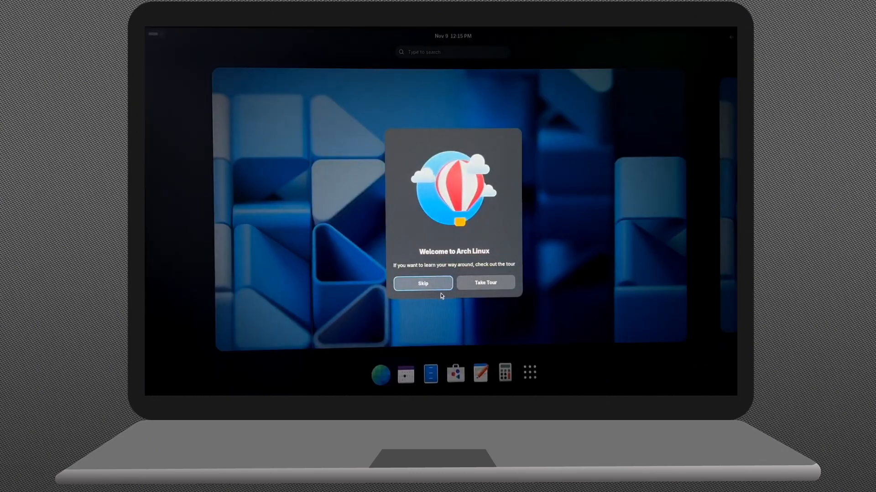
pyautogui.click(440, 283)
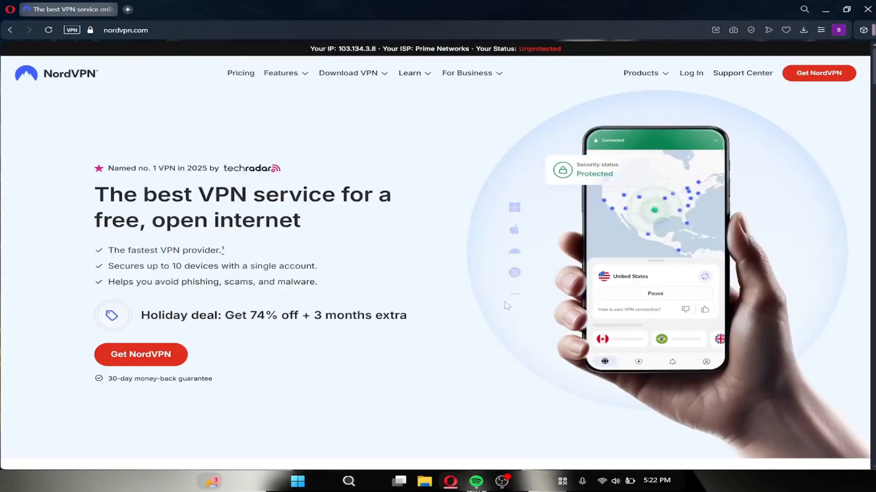
# Switch to the browser on nordvpn.com and examine the "More than a VPN" feature overview.
pyautogui.scroll(-6, 484, 338)
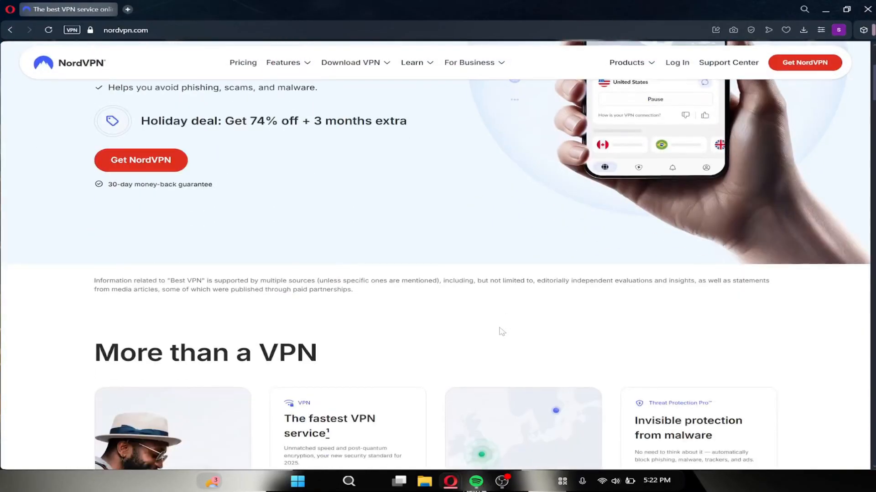
pyautogui.scroll(-3, 502, 331)
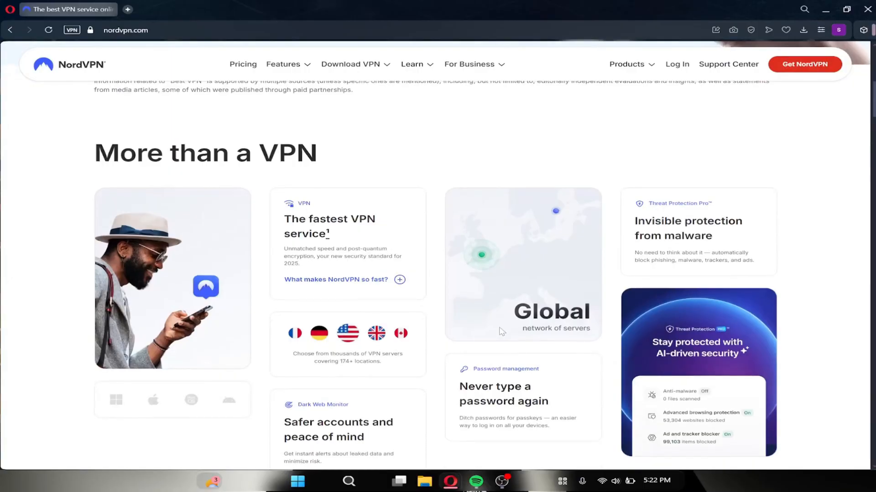
pyautogui.scroll(-1, 501, 331)
pyautogui.scroll(-1, 464, 343)
pyautogui.scroll(2, 465, 343)
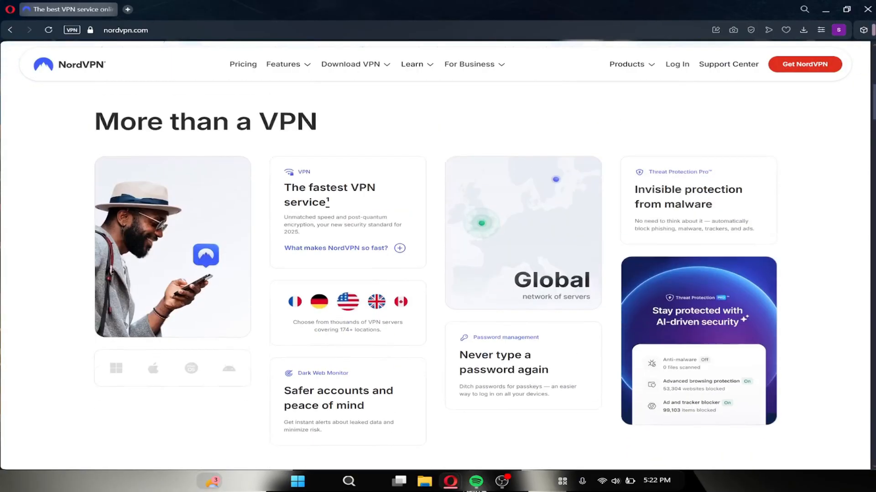
pyautogui.scroll(-1, 465, 343)
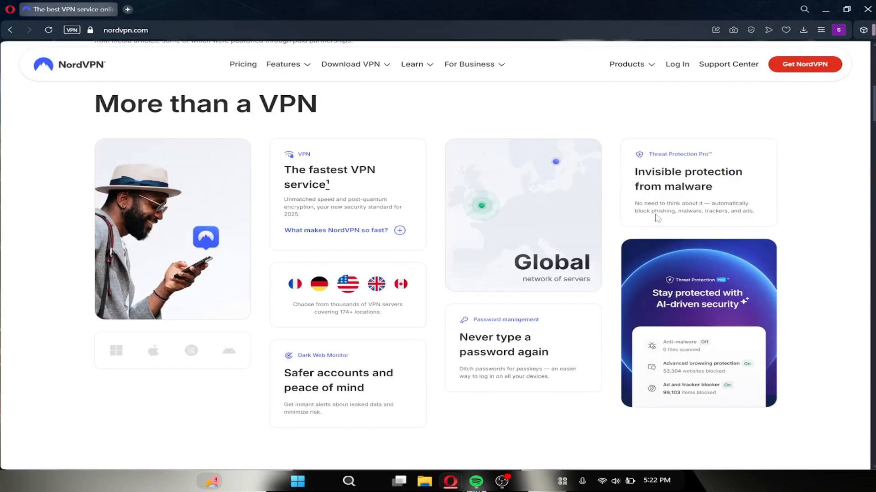
pyautogui.scroll(-1, 454, 325)
# Read the homepage sections on reasons to use a VPN, threat protection, personal information control and user reviews, down to the promotional offer.
pyautogui.scroll(-8, 454, 325)
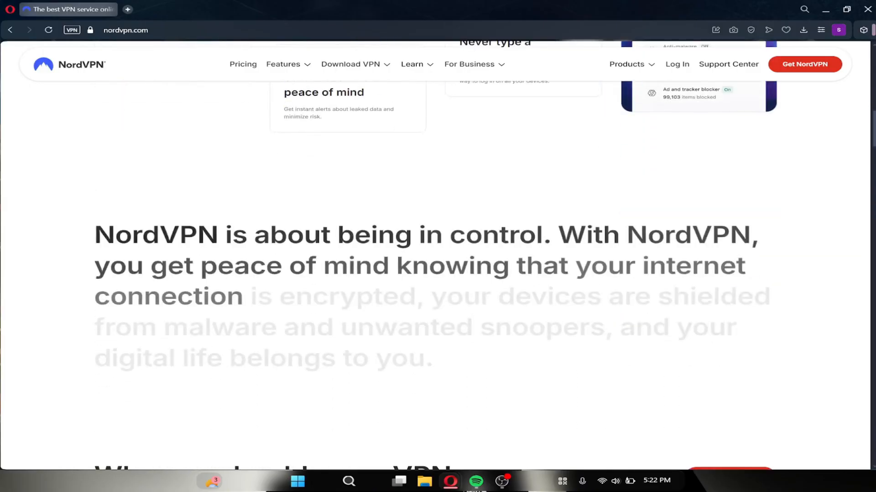
pyautogui.scroll(-5, 454, 325)
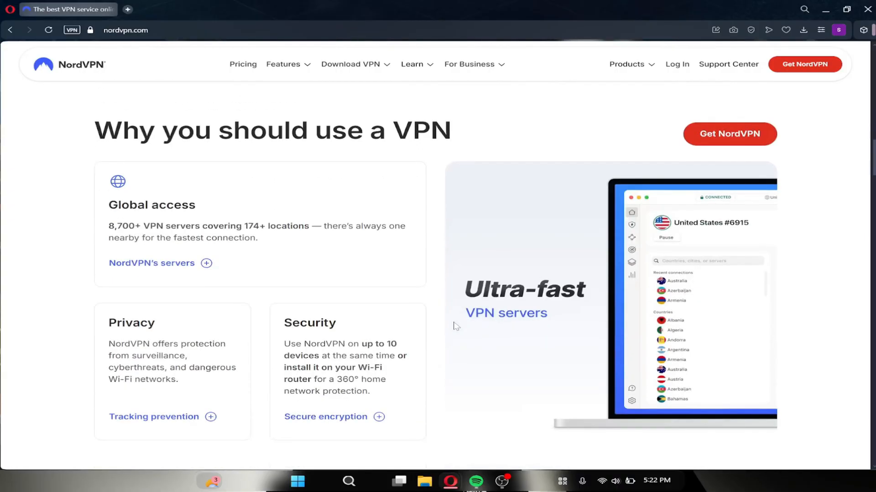
pyautogui.scroll(-8, 454, 324)
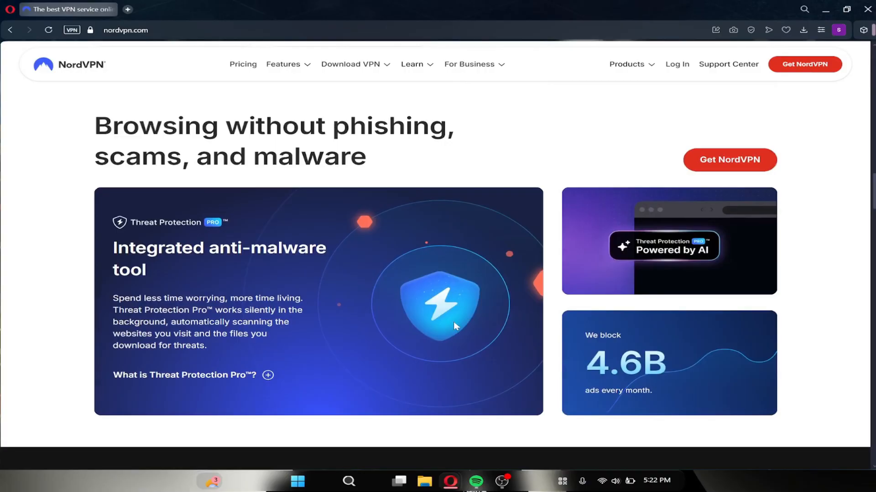
pyautogui.scroll(-8, 454, 321)
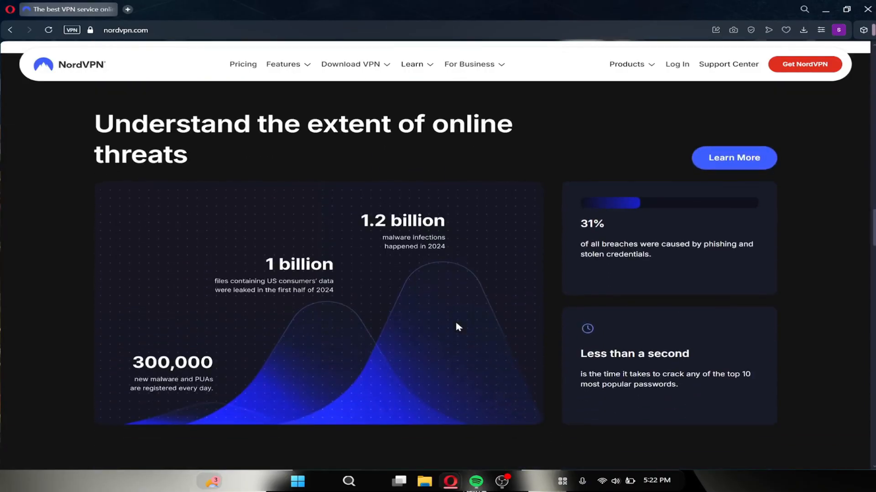
pyautogui.scroll(-8, 458, 327)
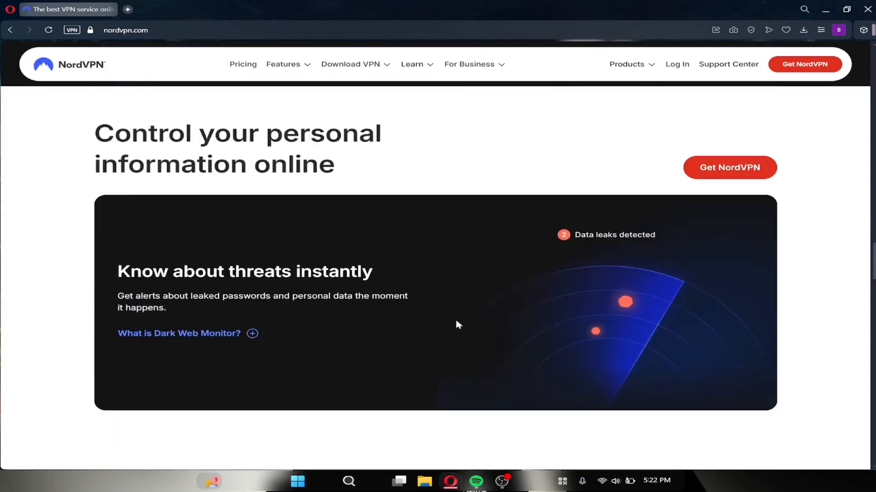
pyautogui.scroll(-8, 458, 324)
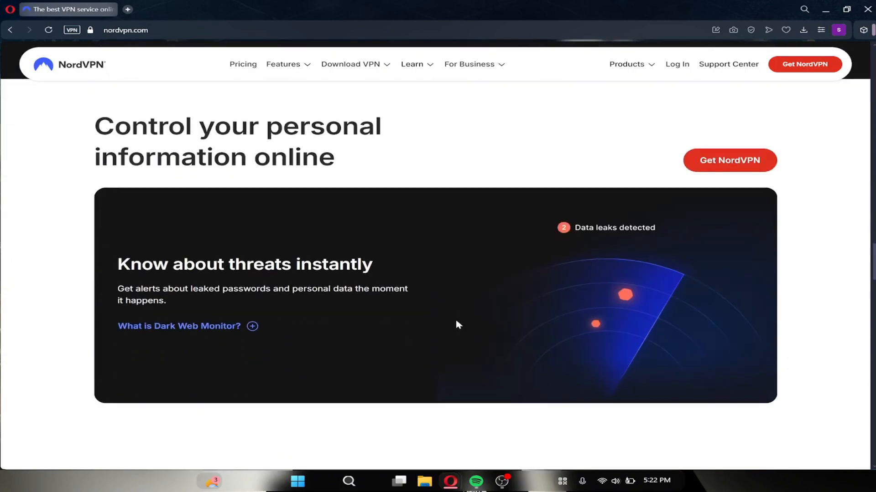
pyautogui.scroll(-8, 458, 323)
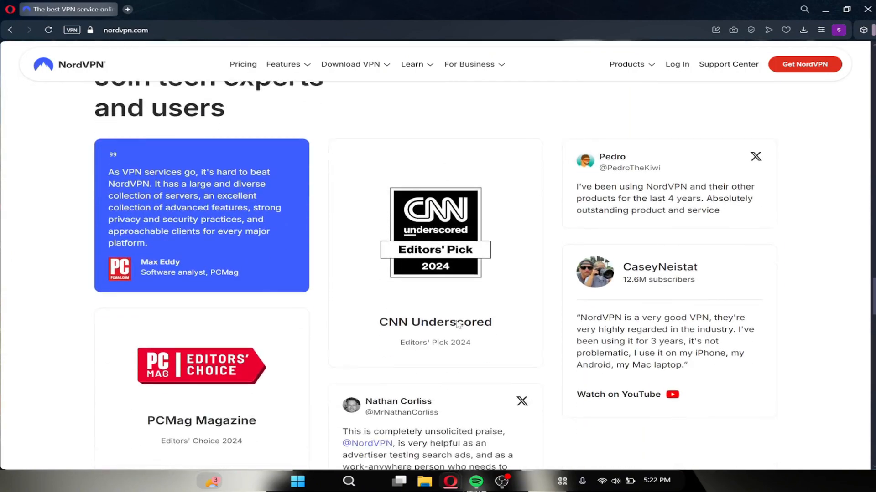
pyautogui.scroll(-1, 457, 325)
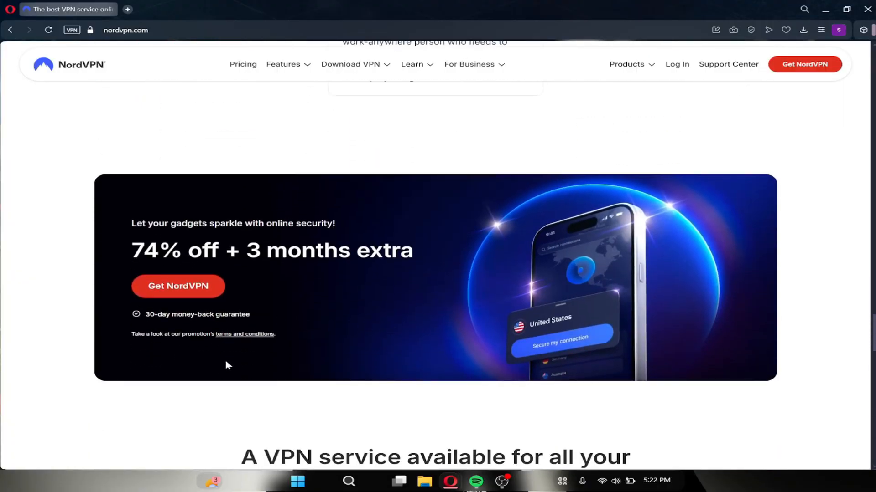
# Examine the VPN options for TV and router setup in the all-devices section, and continue to the Frequently Asked Questions.
pyautogui.scroll(-5, 372, 327)
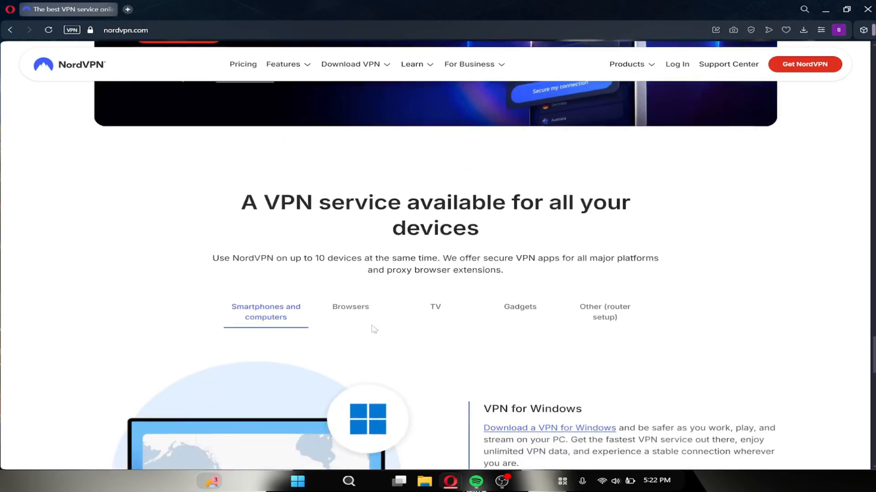
pyautogui.scroll(-3, 371, 326)
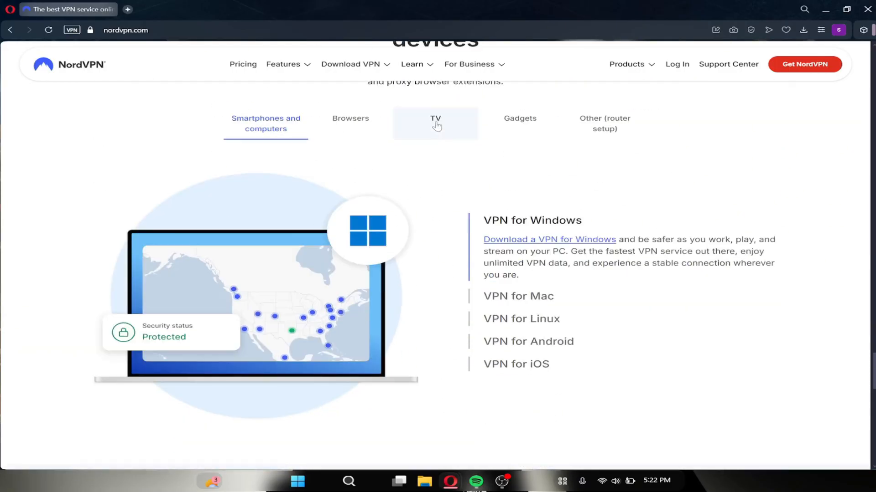
pyautogui.click(437, 124)
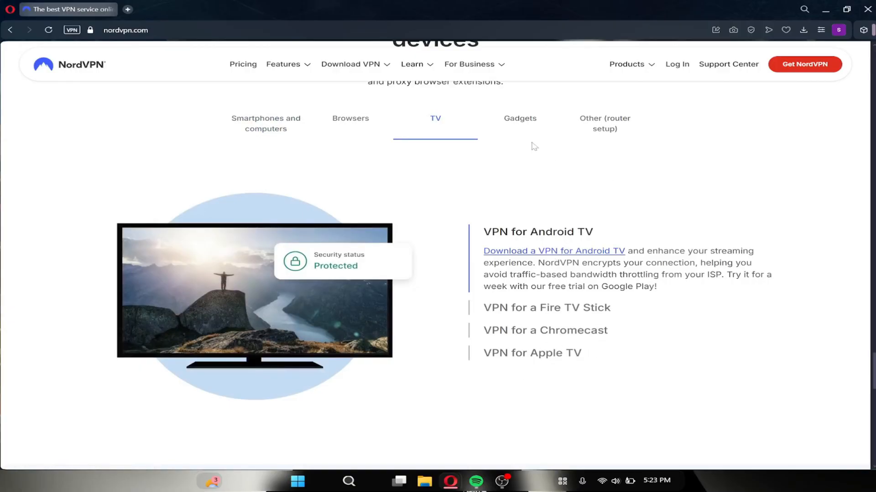
pyautogui.click(620, 121)
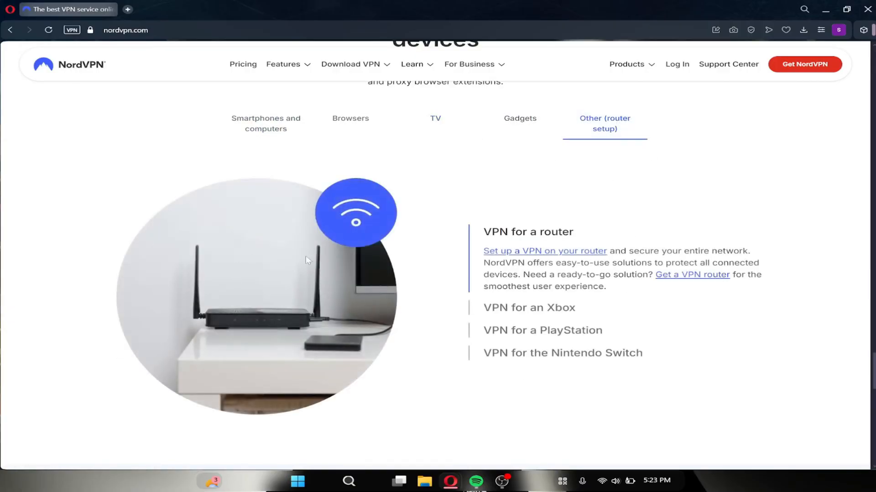
pyautogui.click(438, 123)
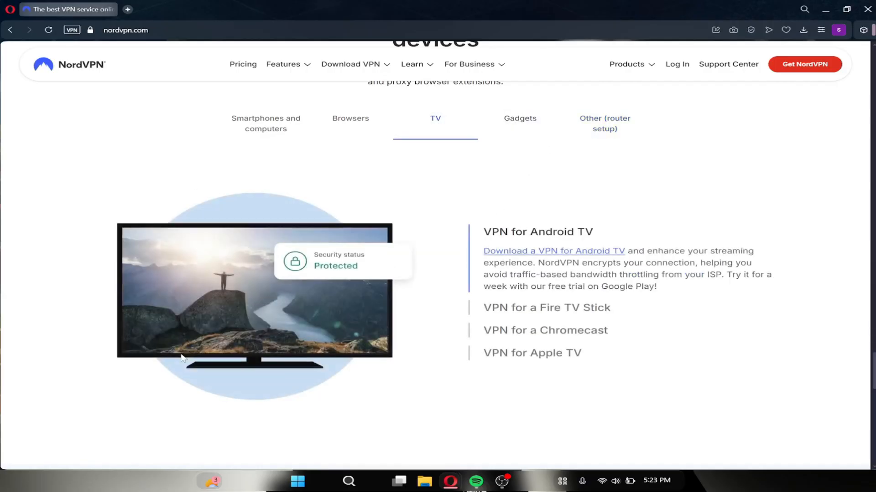
pyautogui.scroll(-1, 263, 342)
pyautogui.scroll(-5, 265, 340)
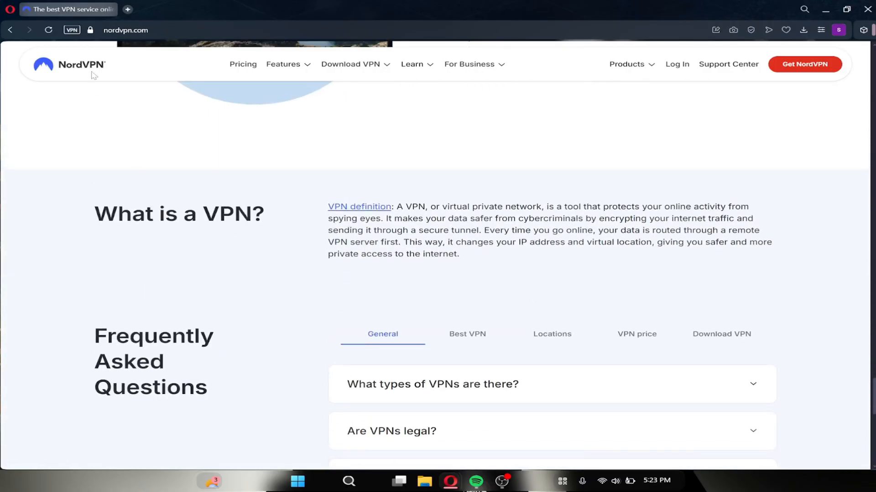